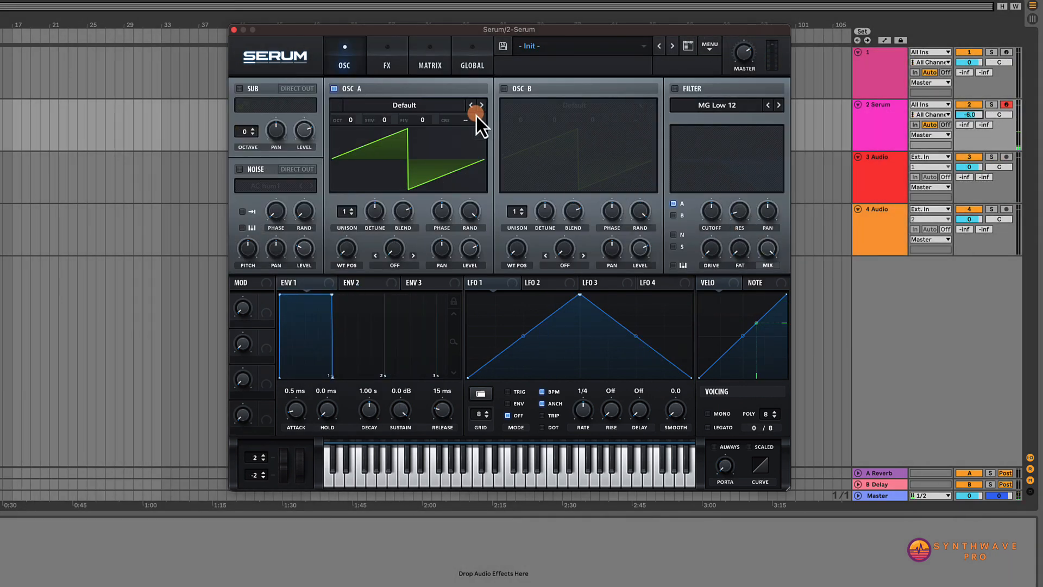
- Load the Analog wavetable Basic_Wrd into oscillator A and set its octave to -1
click(416, 110)
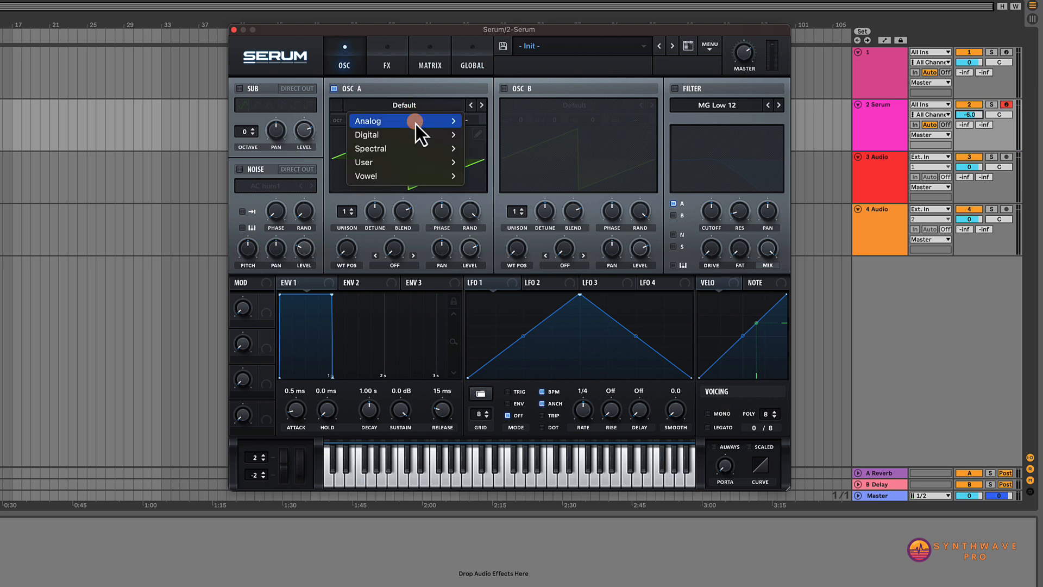
mouse_move(415, 124)
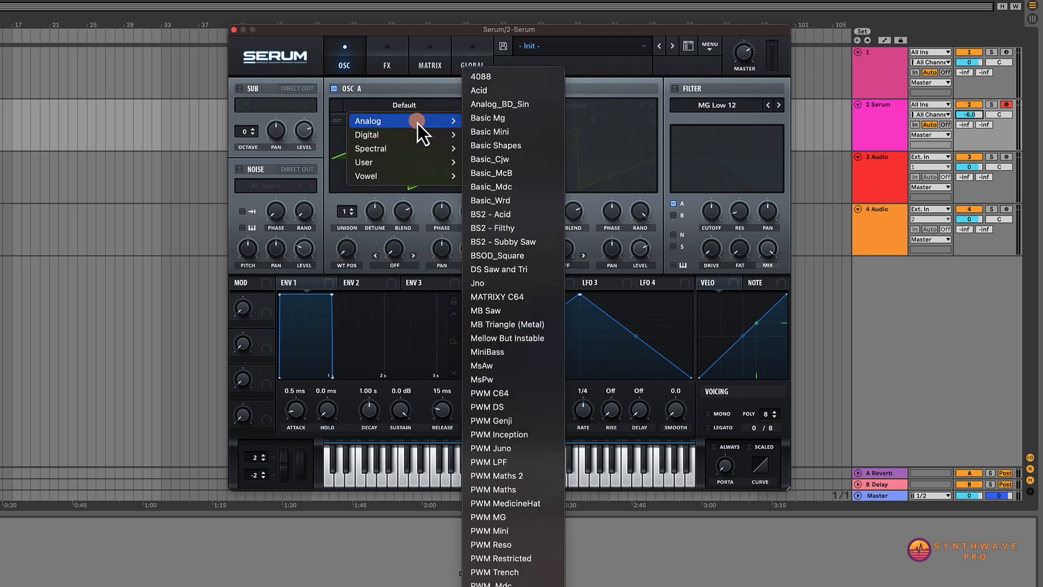
click(510, 201)
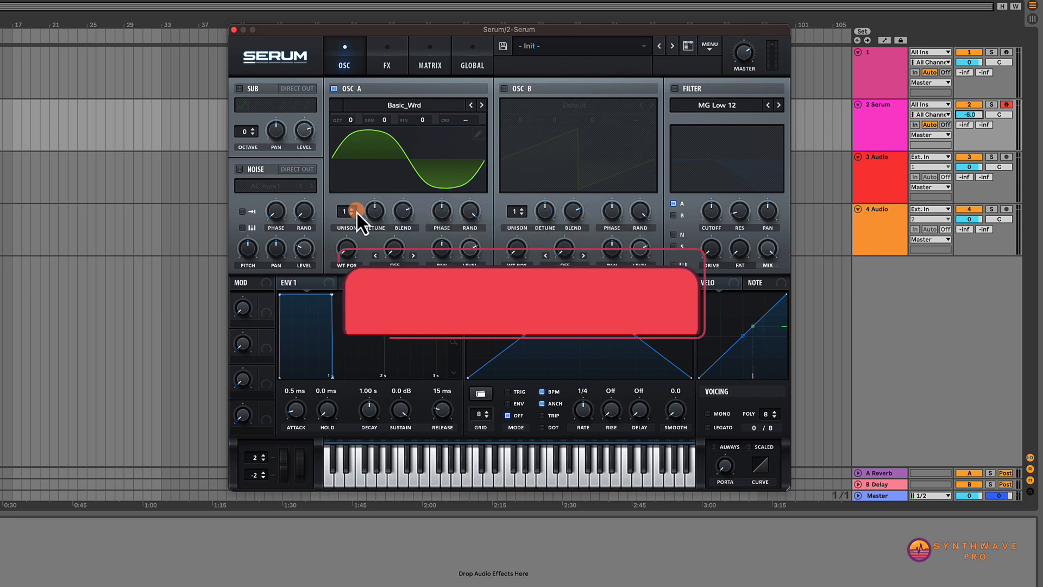
drag(350, 119, 351, 137)
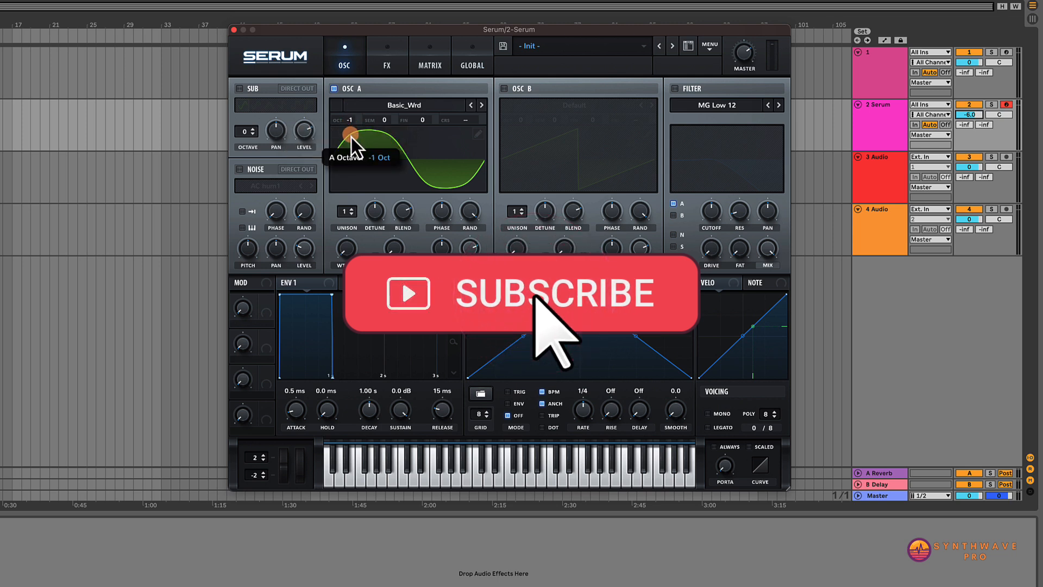
click(709, 42)
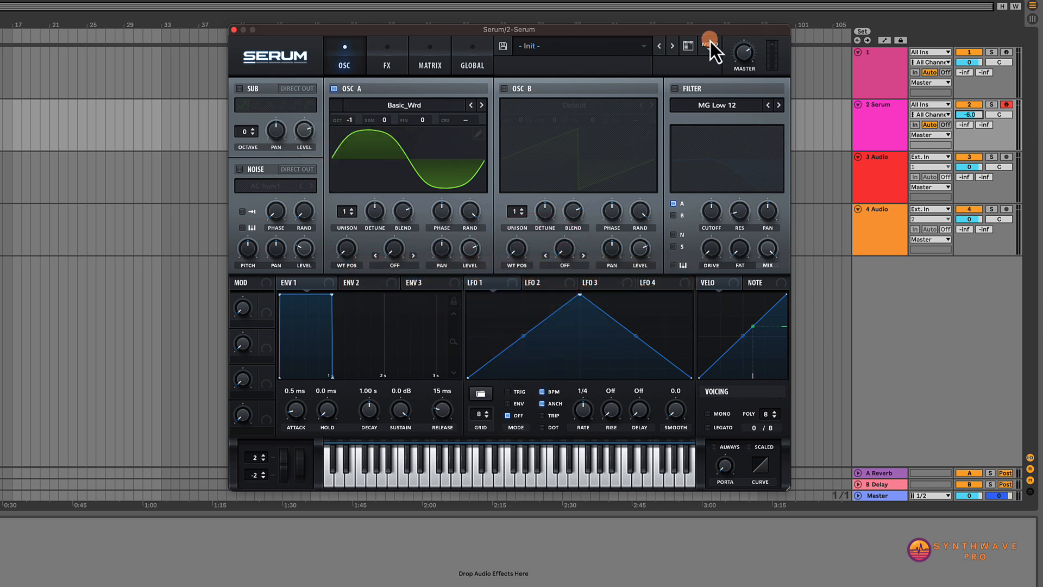
mouse_move(740, 57)
drag(741, 51, 741, 41)
- Set oscillator A to 2 unison voices, lower the detune and fine-tune the blend
drag(351, 211, 353, 206)
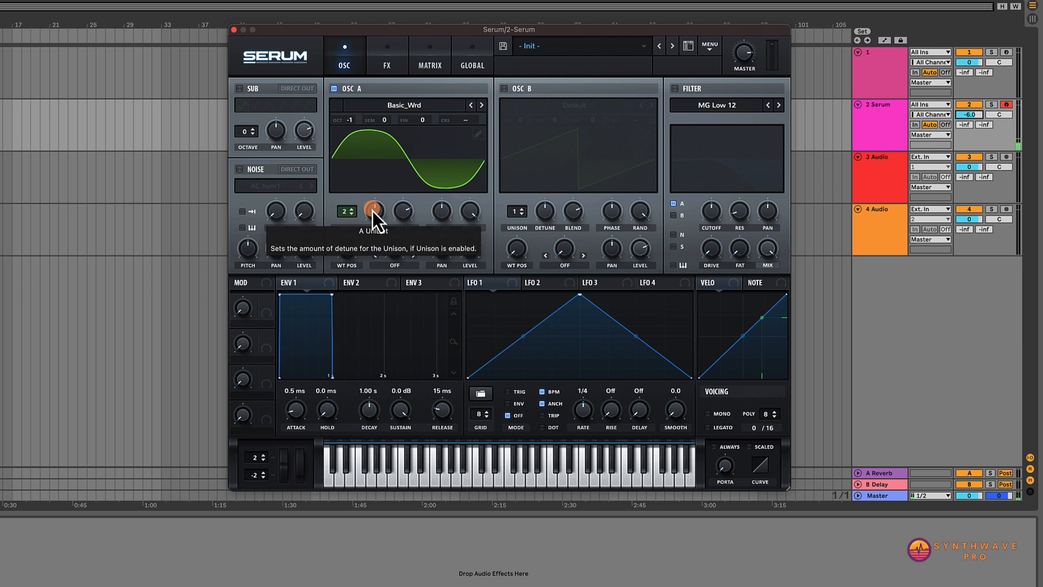
drag(374, 218, 405, 225)
drag(400, 262, 415, 208)
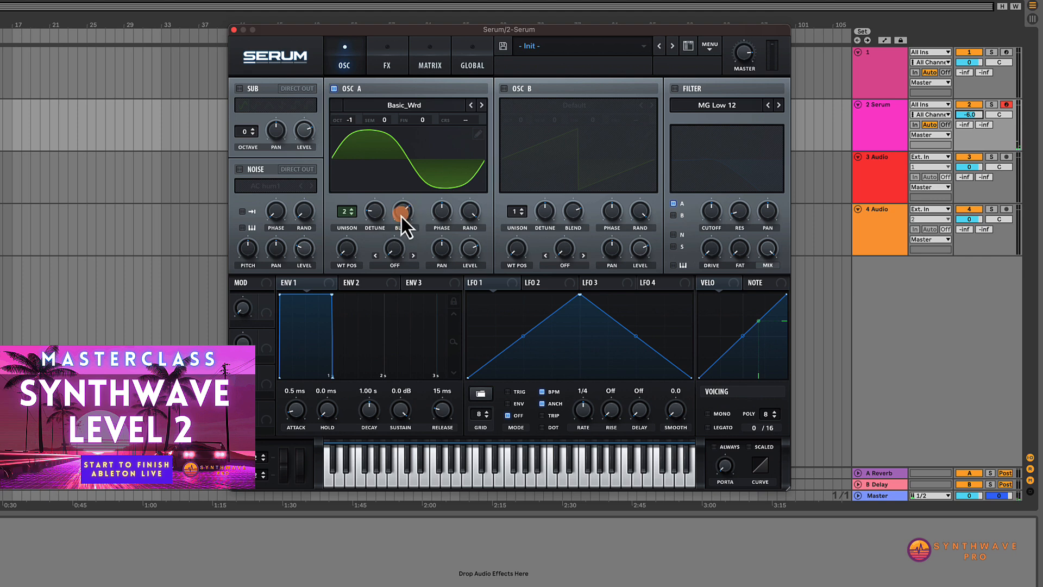
click(353, 209)
drag(403, 211, 409, 182)
drag(353, 211, 357, 177)
click(402, 217)
mouse_move(402, 216)
mouse_down()
mouse_move(399, 300)
mouse_move(403, 208)
mouse_up()
- Raise oscillator A's wavetable position until the waveform lies between a sawtooth and a square shape
drag(393, 285, 352, 257)
click(398, 250)
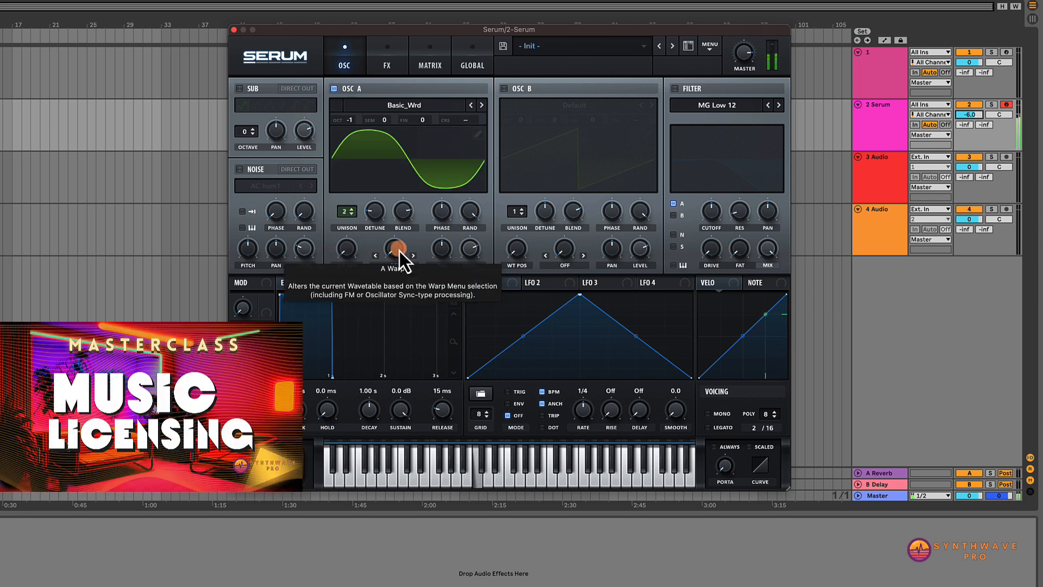
mouse_move(347, 250)
mouse_down()
mouse_move(352, 187)
mouse_move(348, 253)
mouse_up()
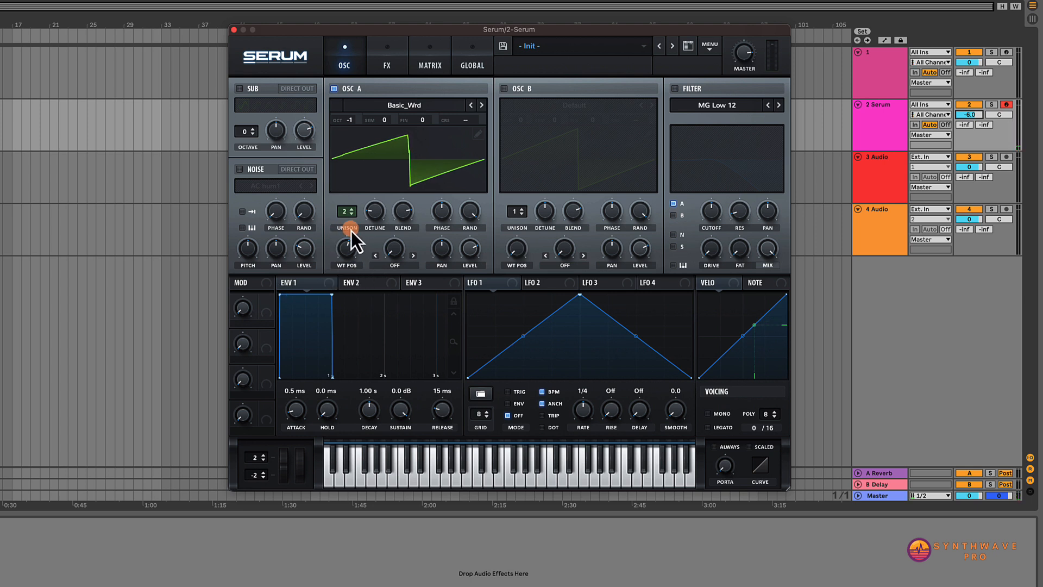
mouse_move(360, 249)
mouse_down()
mouse_move(347, 262)
mouse_move(347, 239)
mouse_move(342, 323)
mouse_move(343, 243)
mouse_up()
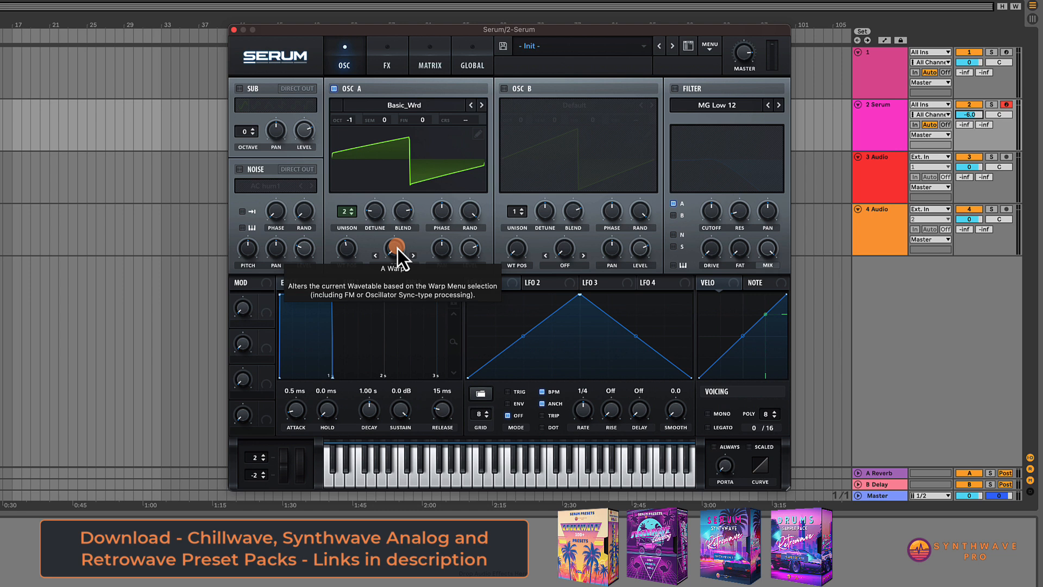
- Choose the Flip warp mode for oscillator A and raise the warp amount to about the middle
click(401, 268)
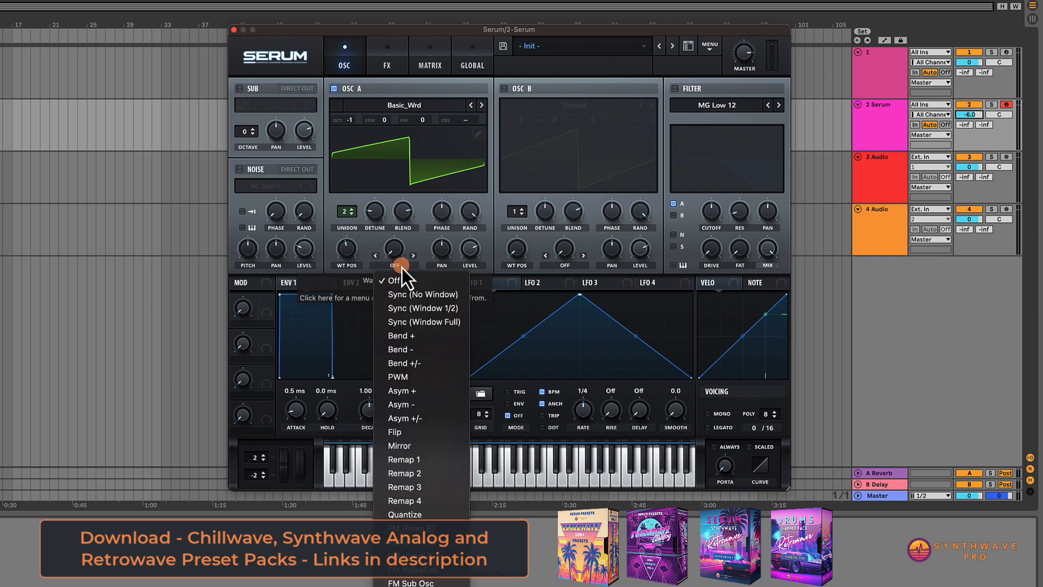
click(431, 430)
drag(397, 256, 408, 196)
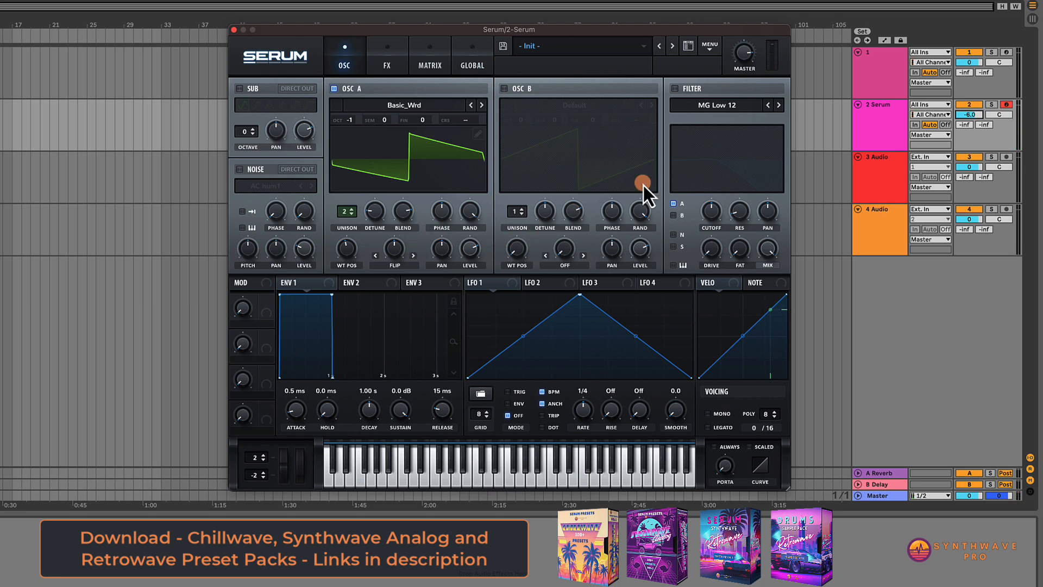
- Enable the MG Low 12 filter on oscillator A with a slightly reduced cutoff, and switch the voicing to Mono
click(676, 90)
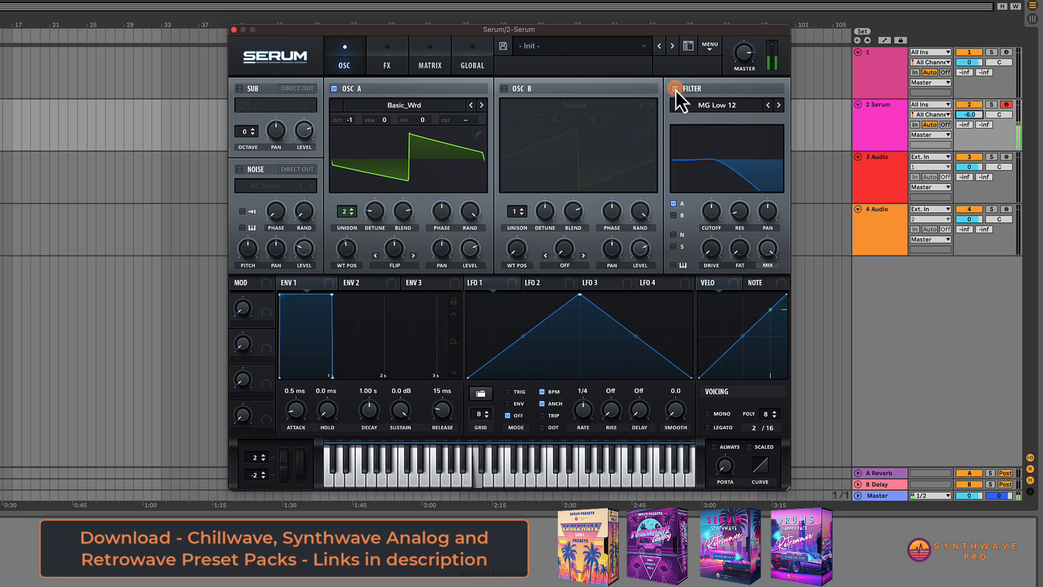
mouse_move(717, 216)
mouse_down()
mouse_move(717, 166)
mouse_move(709, 200)
mouse_up()
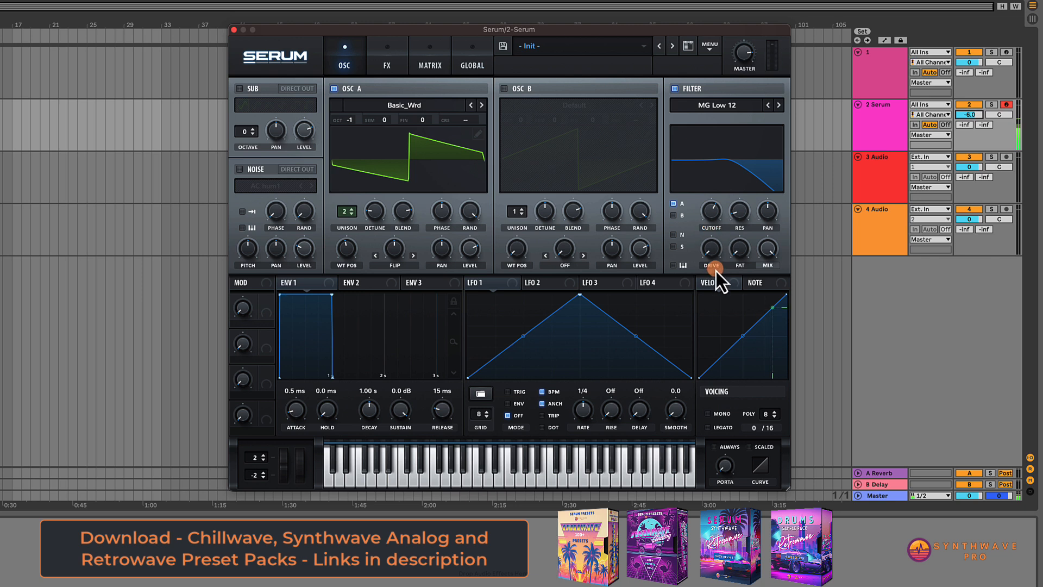
click(709, 414)
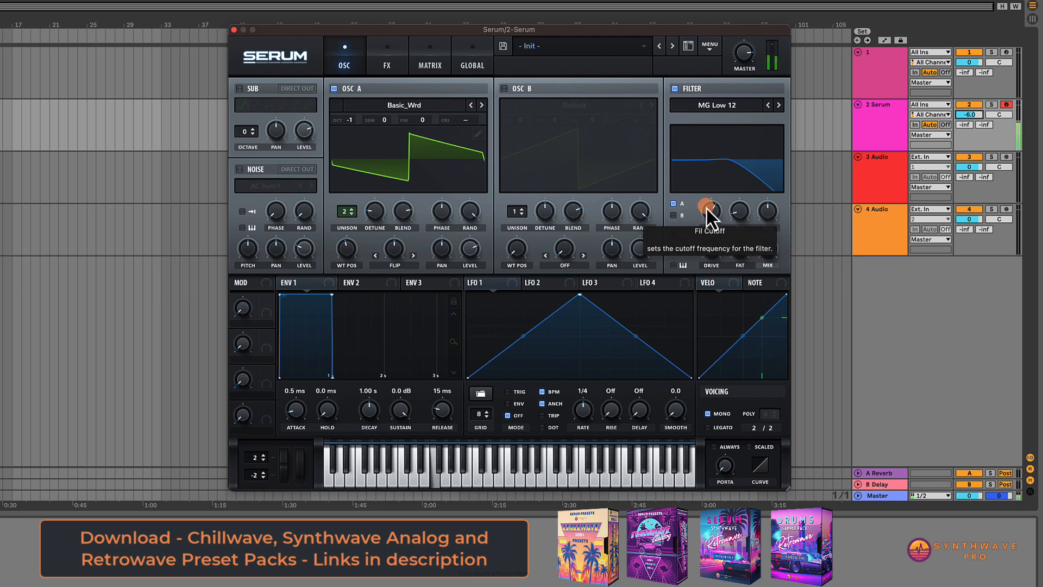
mouse_move(709, 214)
mouse_down()
mouse_move(711, 253)
mouse_move(703, 234)
mouse_up()
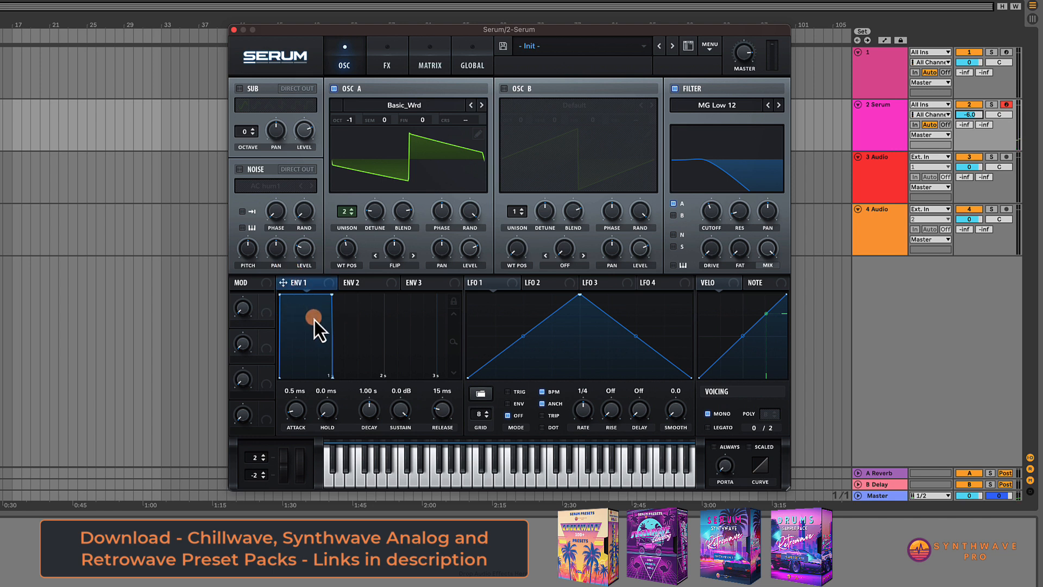
- Set Env 1's release to 478 ms and assign Env 2 to modulate oscillator A's wavetable position
drag(447, 411, 450, 384)
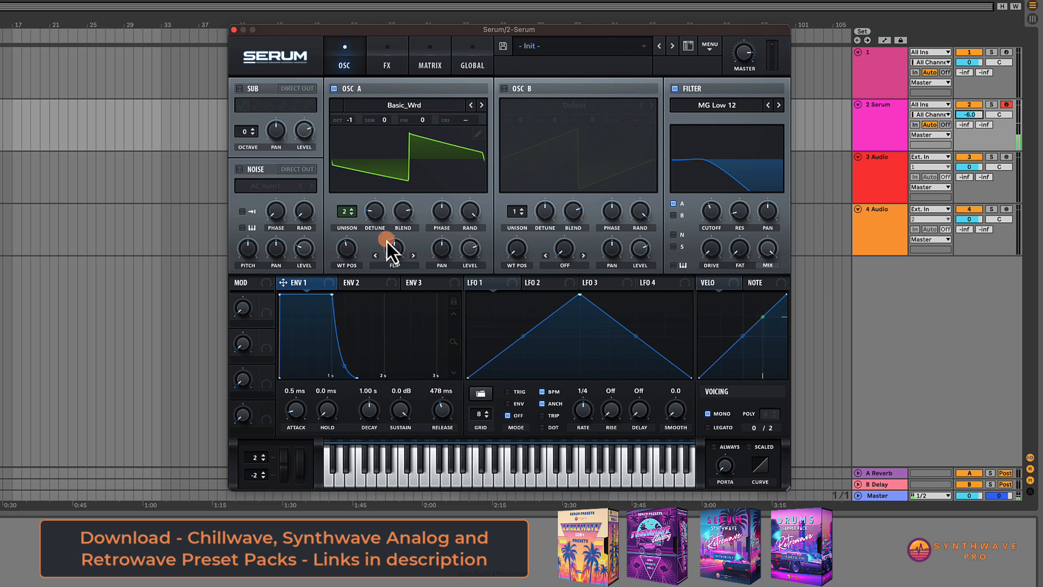
click(370, 288)
drag(347, 283, 342, 237)
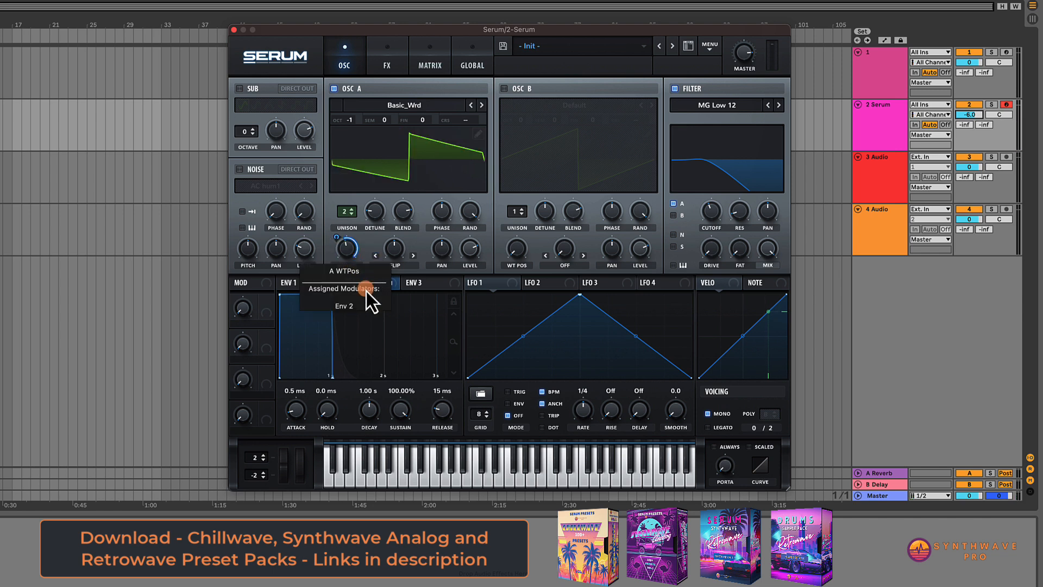
mouse_move(373, 287)
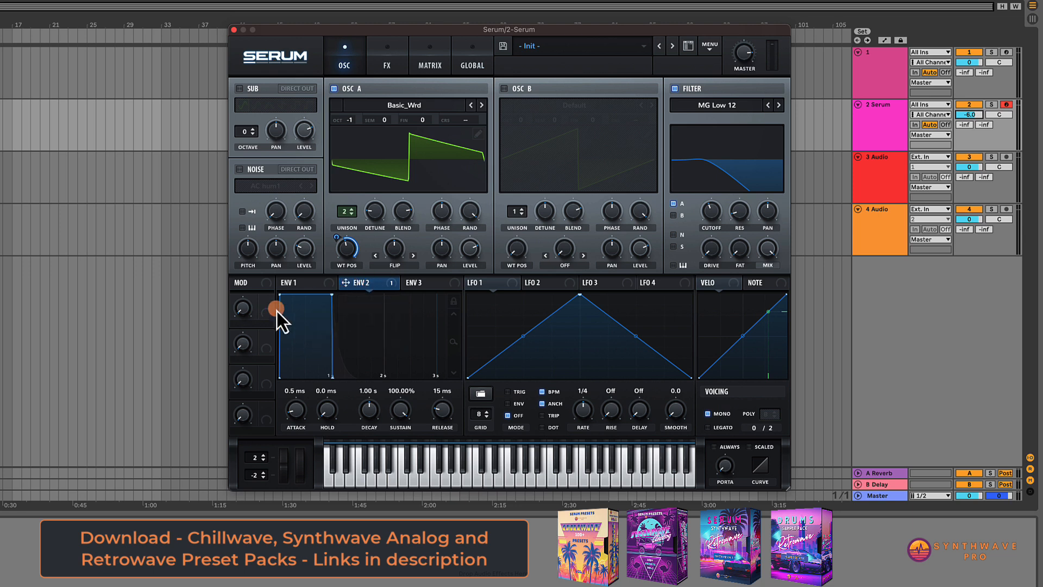
- Shape Env 2 with a 50.07% sustain and an 81 ms release while adjusting its wavetable position modulation
drag(402, 412, 406, 542)
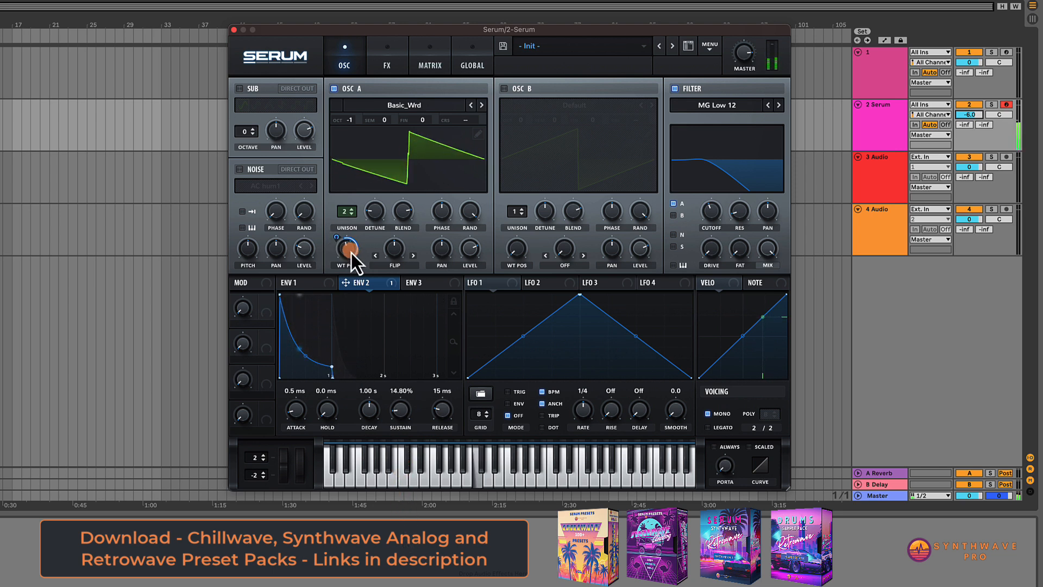
drag(339, 234, 338, 247)
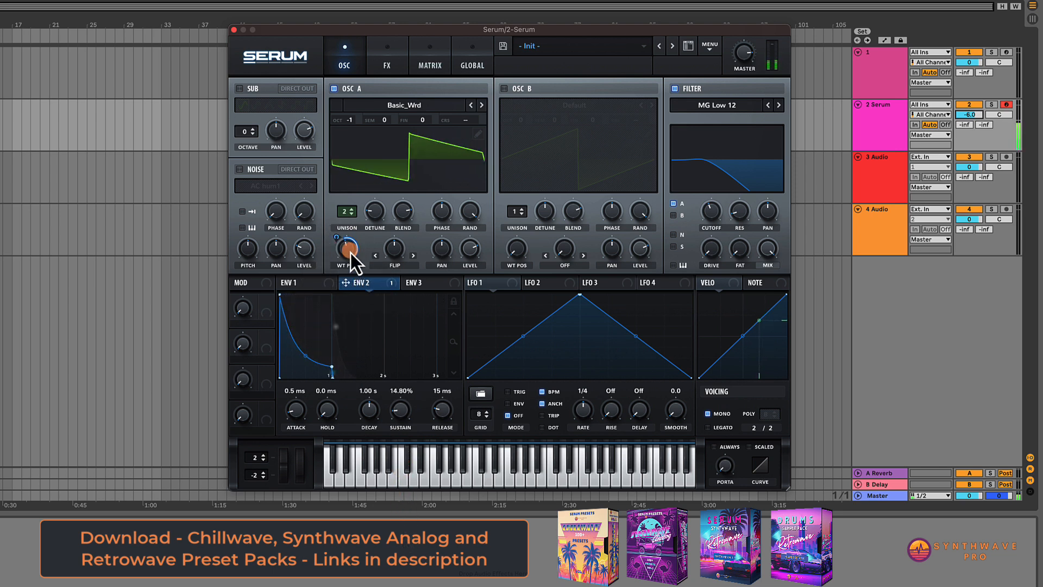
drag(429, 409, 407, 368)
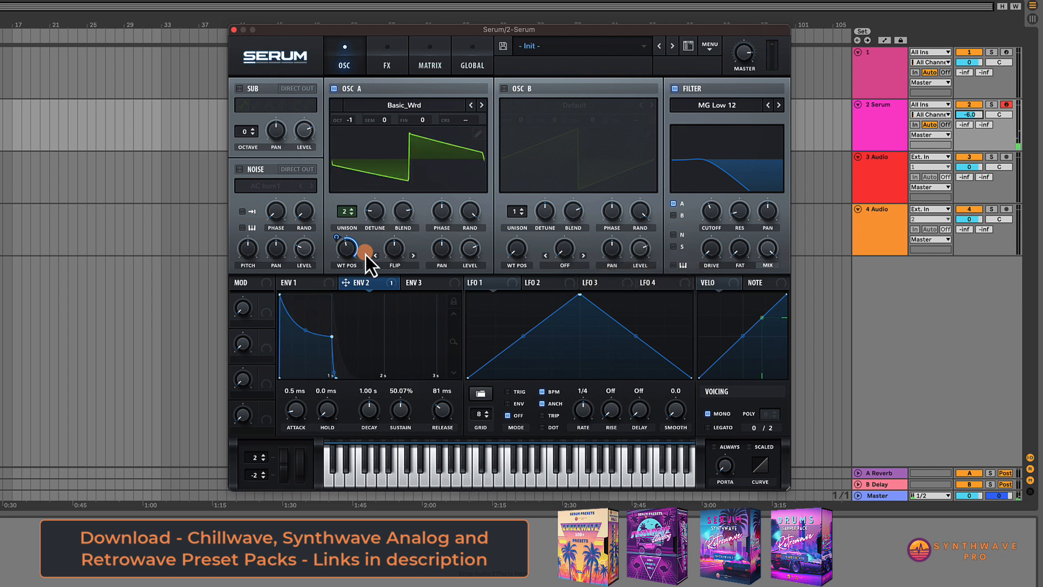
- Assign Env 2 to the filter cutoff and set Env 2's release to 269 ms
drag(345, 282, 711, 210)
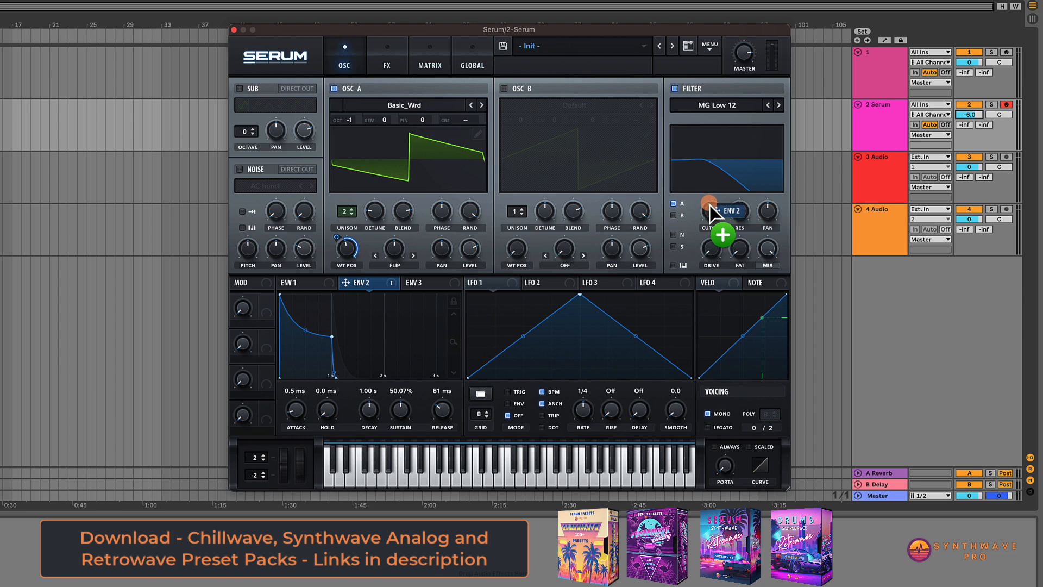
mouse_move(710, 210)
mouse_down()
mouse_move(705, 202)
mouse_move(703, 222)
mouse_move(698, 205)
mouse_up()
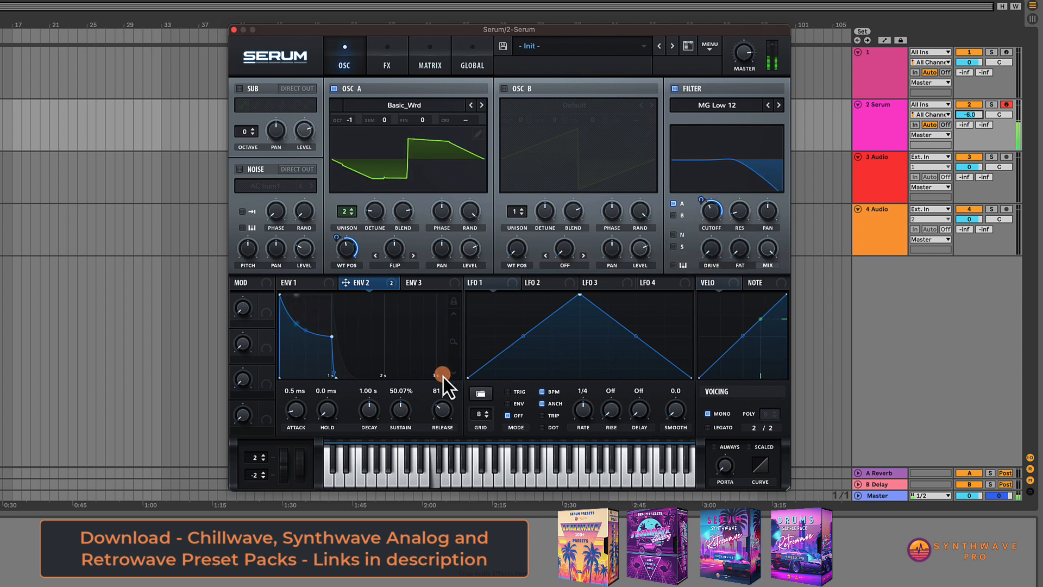
drag(445, 412, 439, 404)
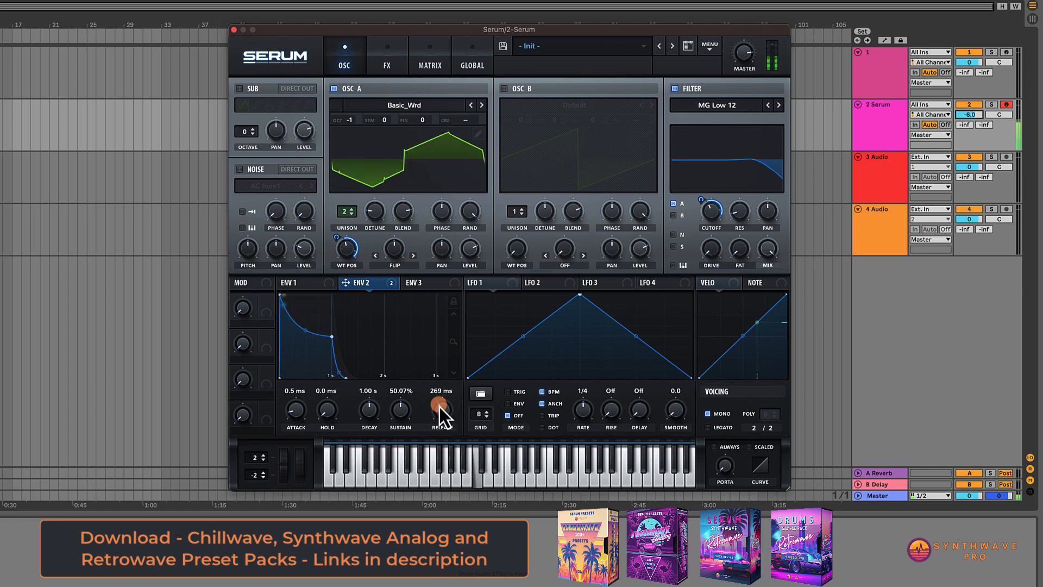
- Reduce Env 2's modulation of oscillator A's wavetable position to about 25 and add a little filter resonance
drag(384, 267, 335, 257)
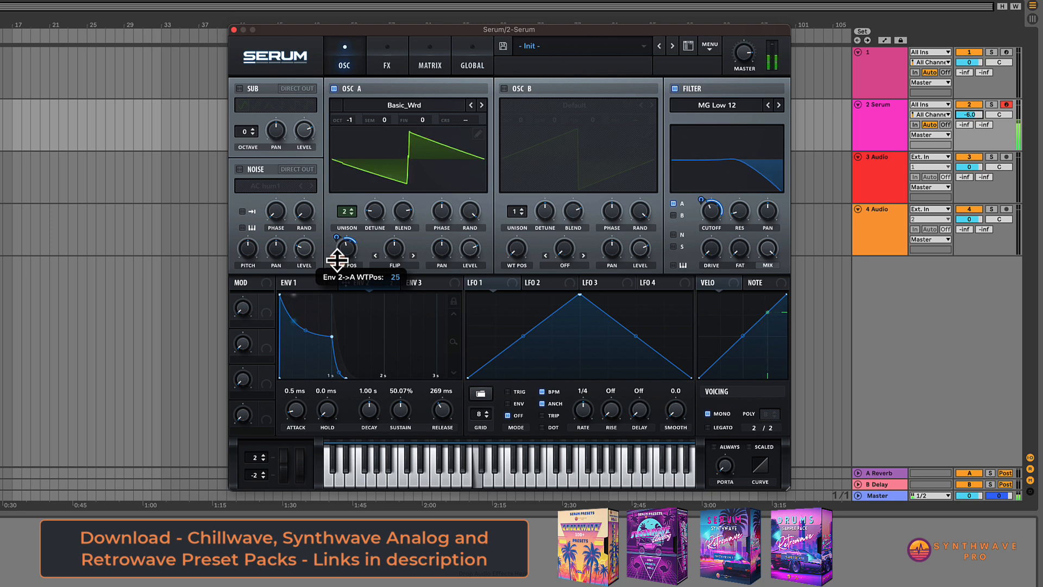
drag(337, 259, 338, 262)
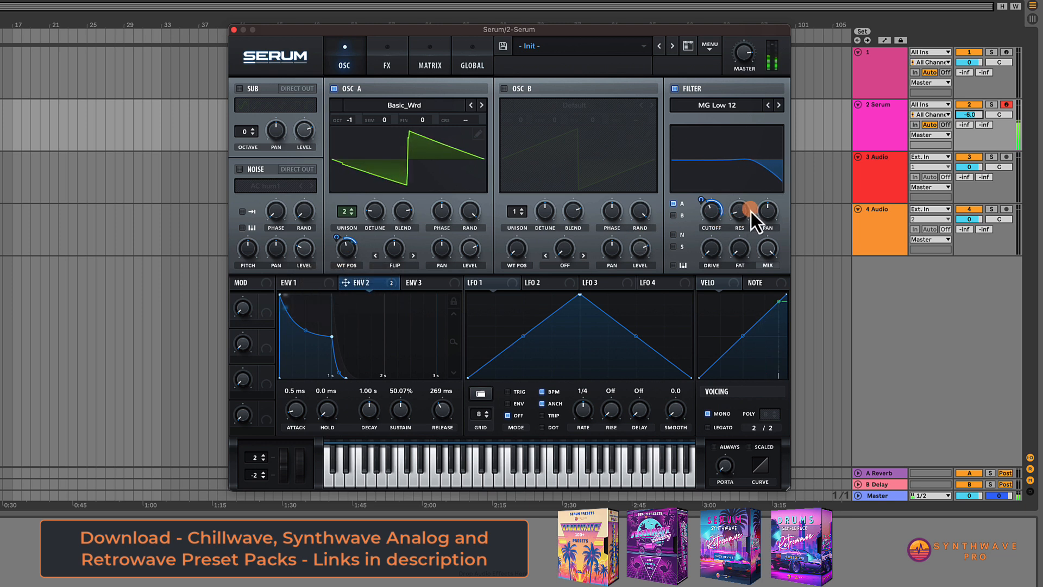
drag(740, 214, 745, 172)
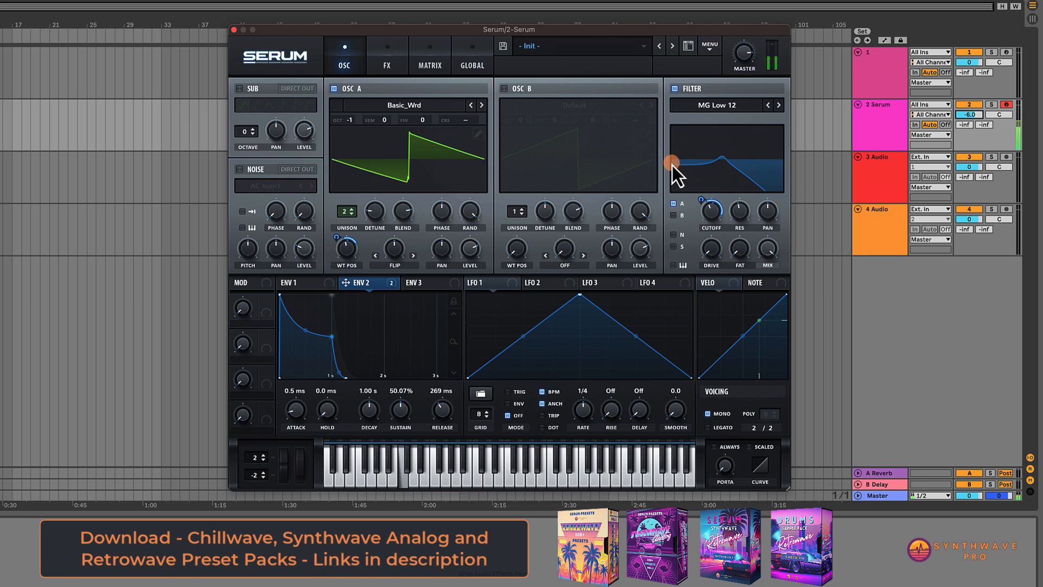
drag(741, 214, 741, 243)
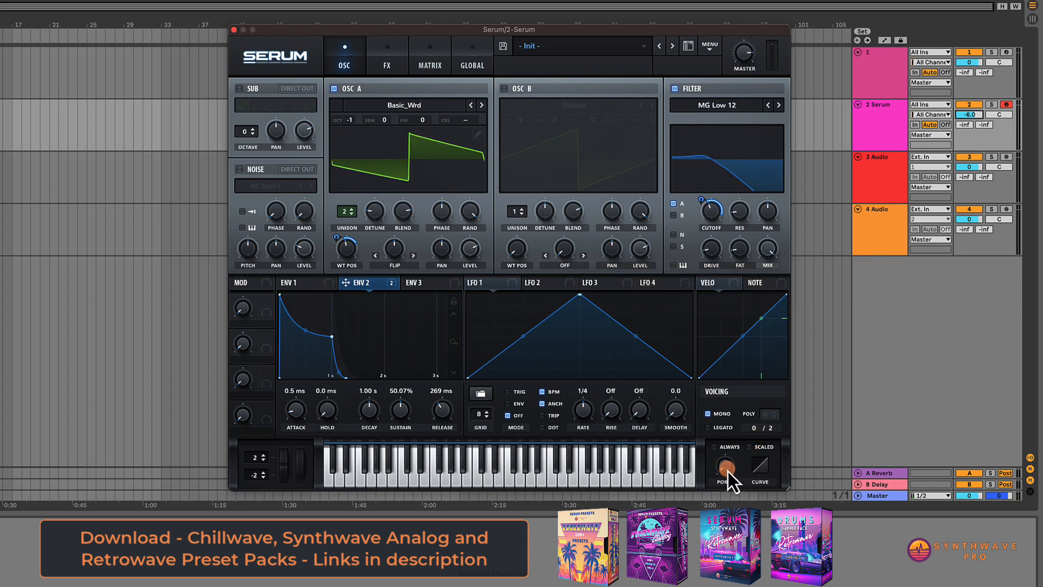
- Try a portamento time of 602 ms, and reduce it to a shorter glide
mouse_move(728, 471)
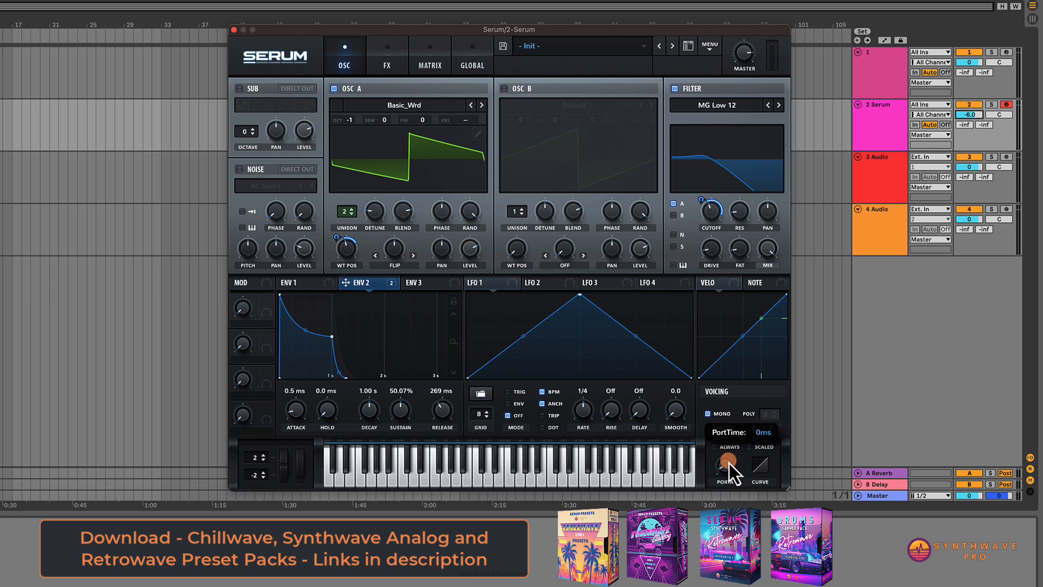
drag(732, 445, 731, 389)
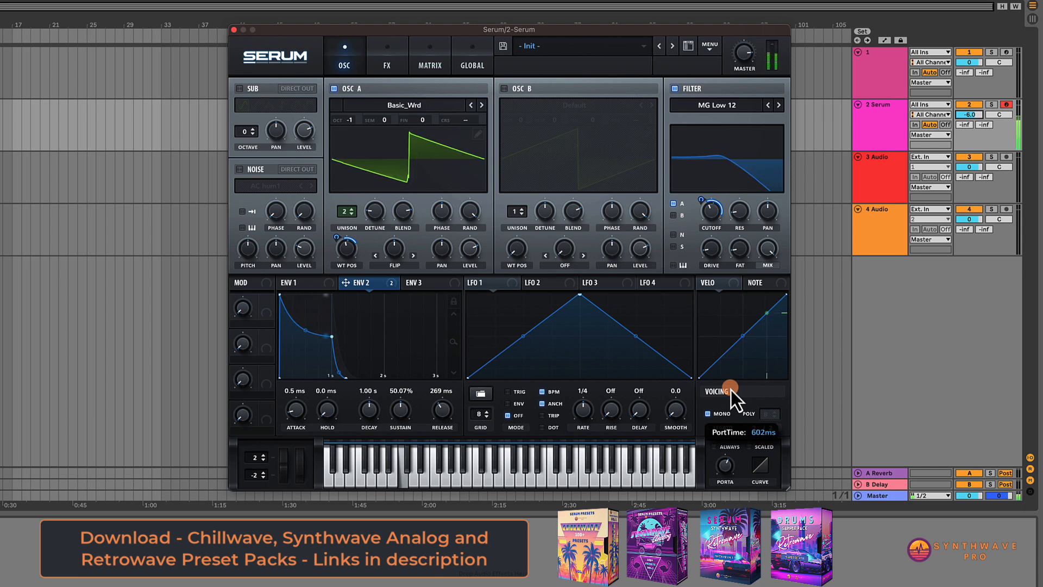
drag(731, 390, 731, 428)
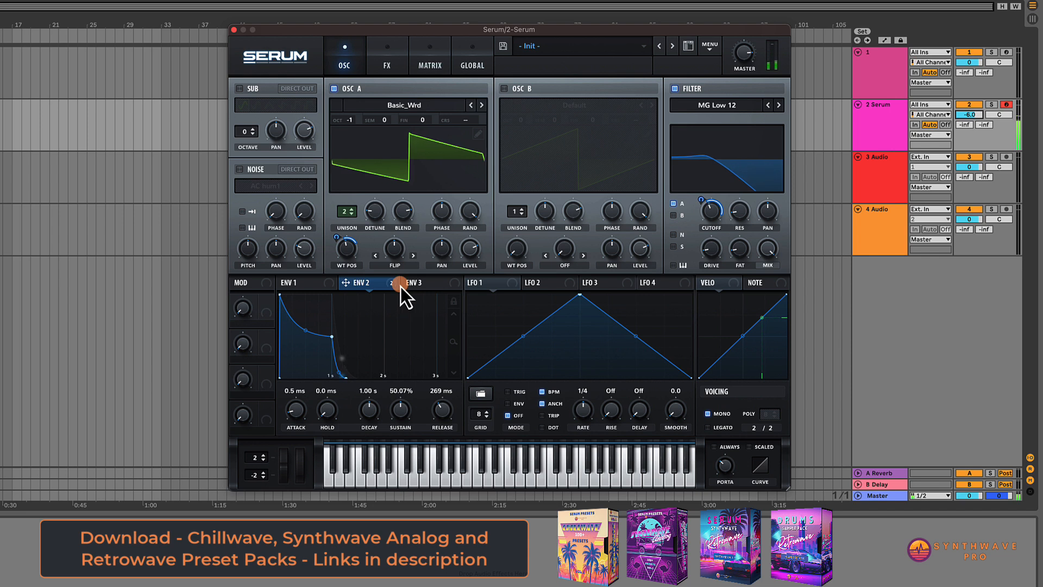
- Enable the sine sub oscillator at octave -1 and lower its level to about half
click(239, 88)
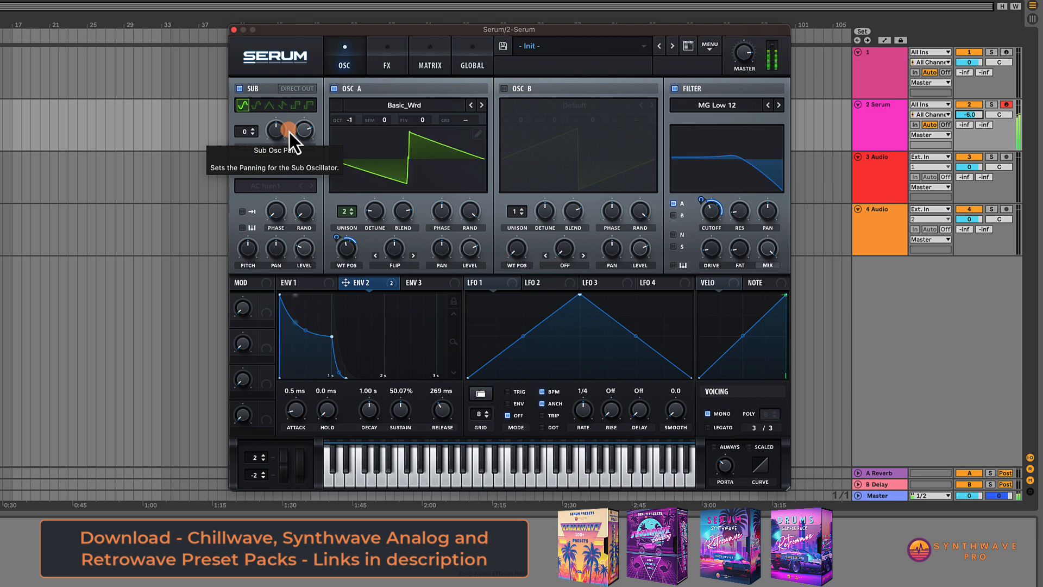
click(253, 134)
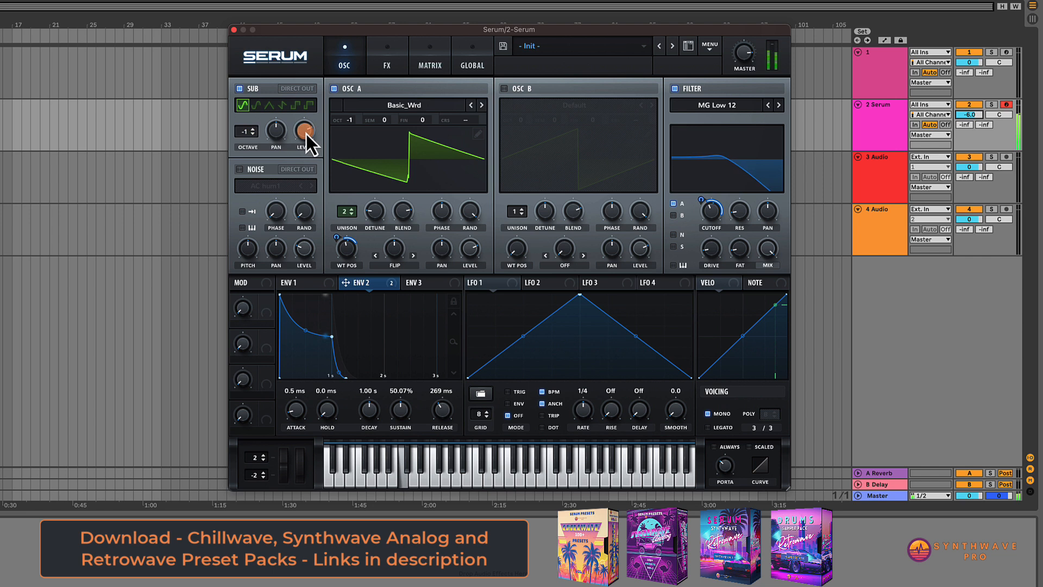
drag(305, 135, 305, 181)
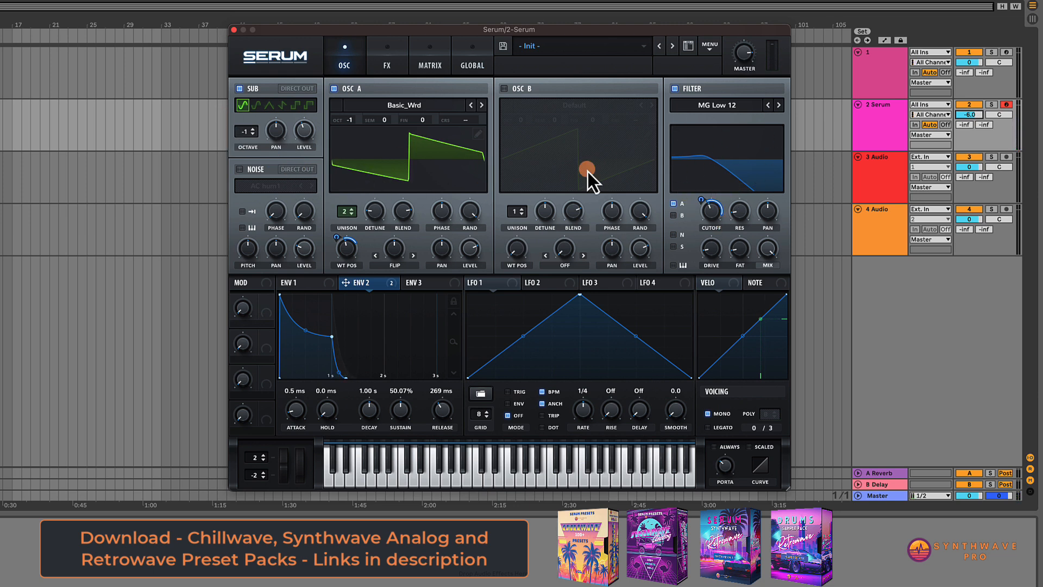
- Try the last pulse waveform on the sub oscillator, muting oscillator A briefly to hear the sub on its own
click(334, 89)
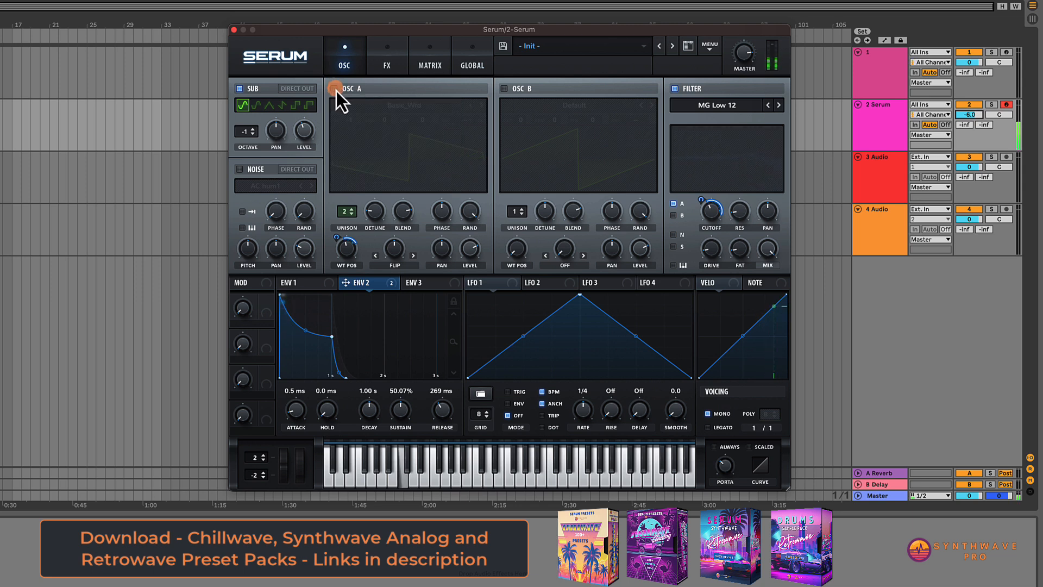
click(308, 106)
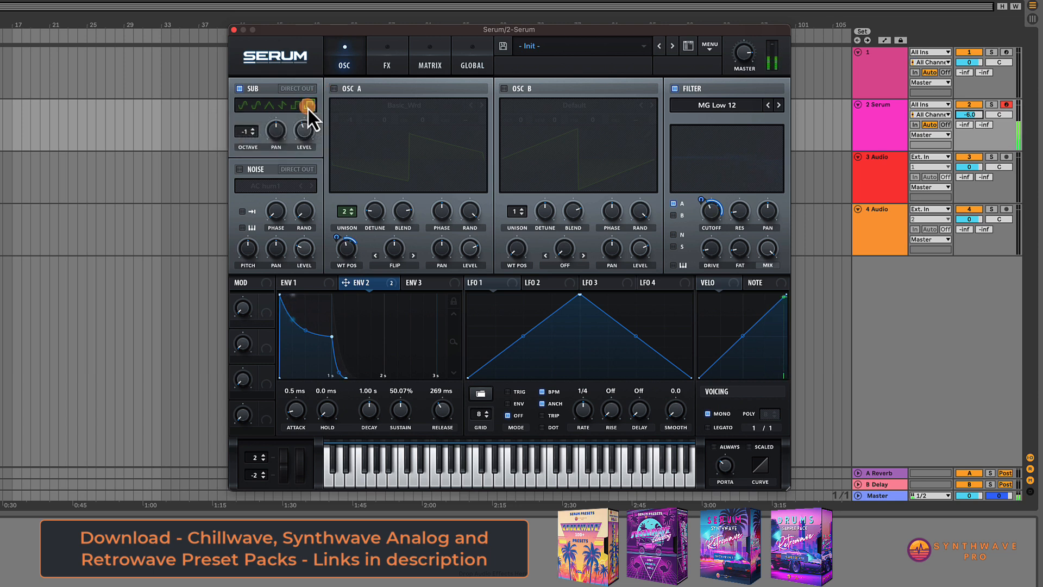
click(333, 88)
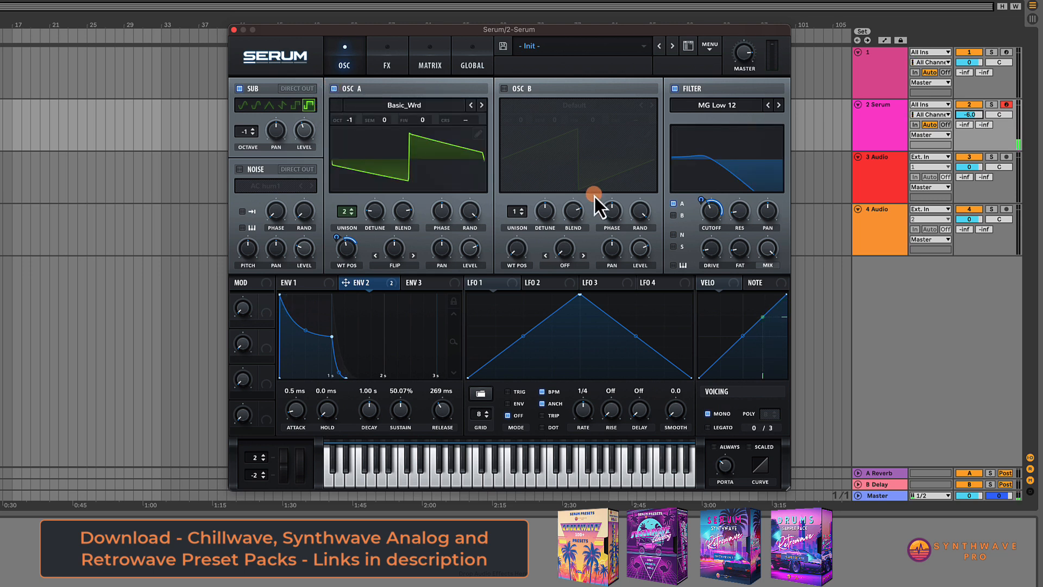
- Route the sub oscillator through the filter and switch it to the second, rounded waveform, muting oscillator A only while choosing
click(674, 247)
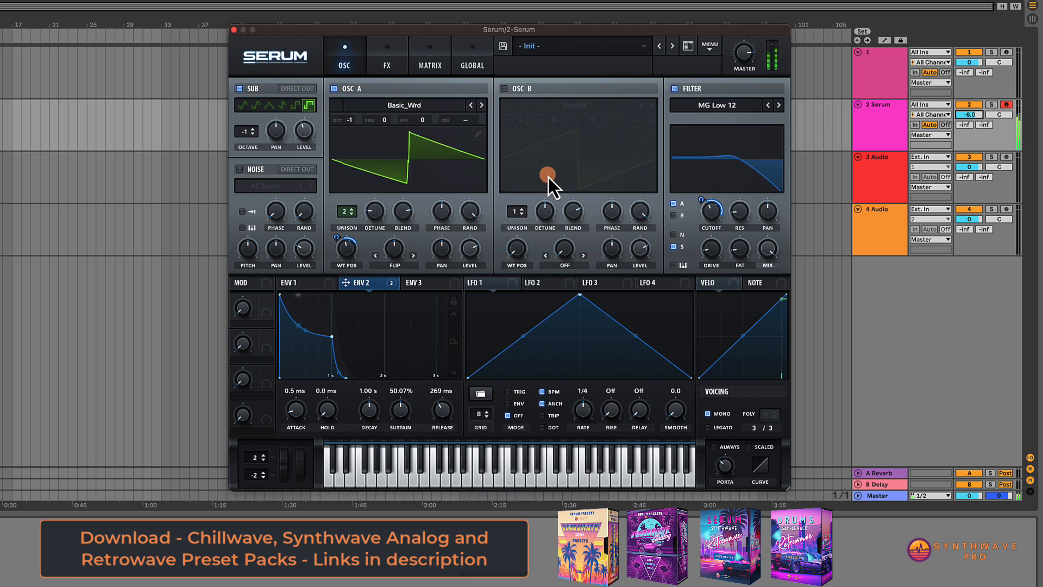
click(334, 89)
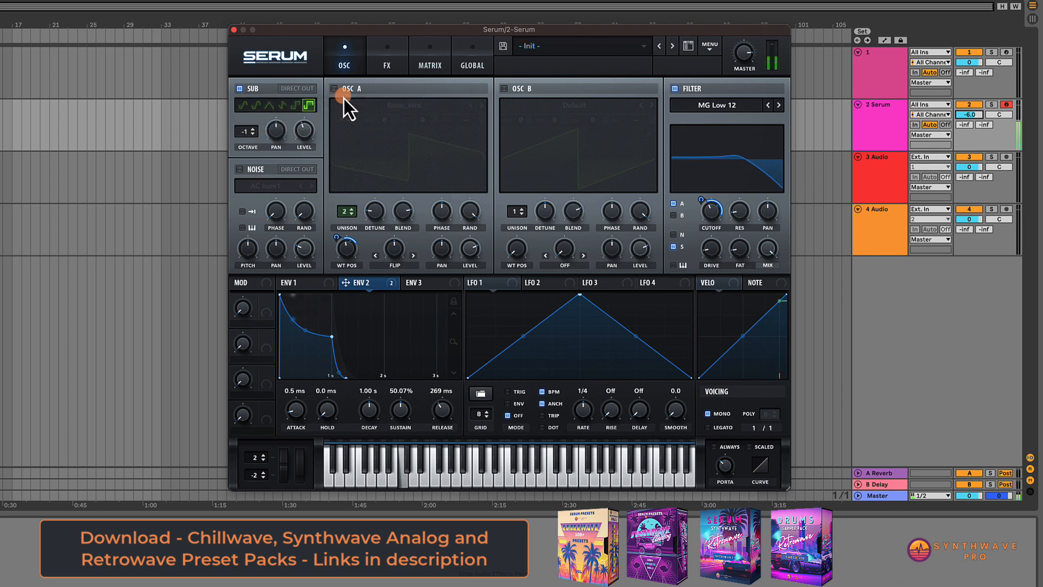
click(308, 104)
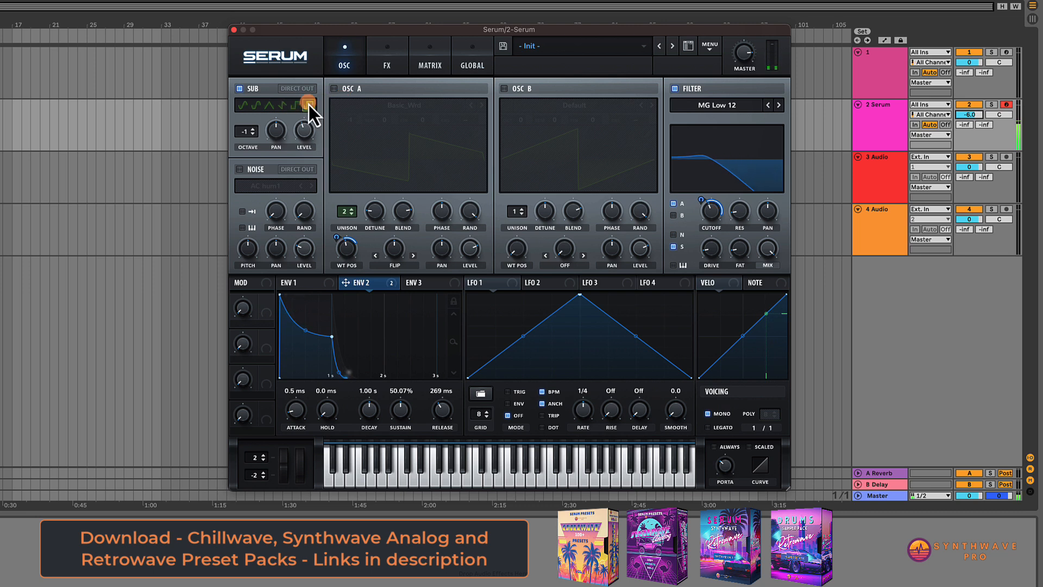
click(256, 109)
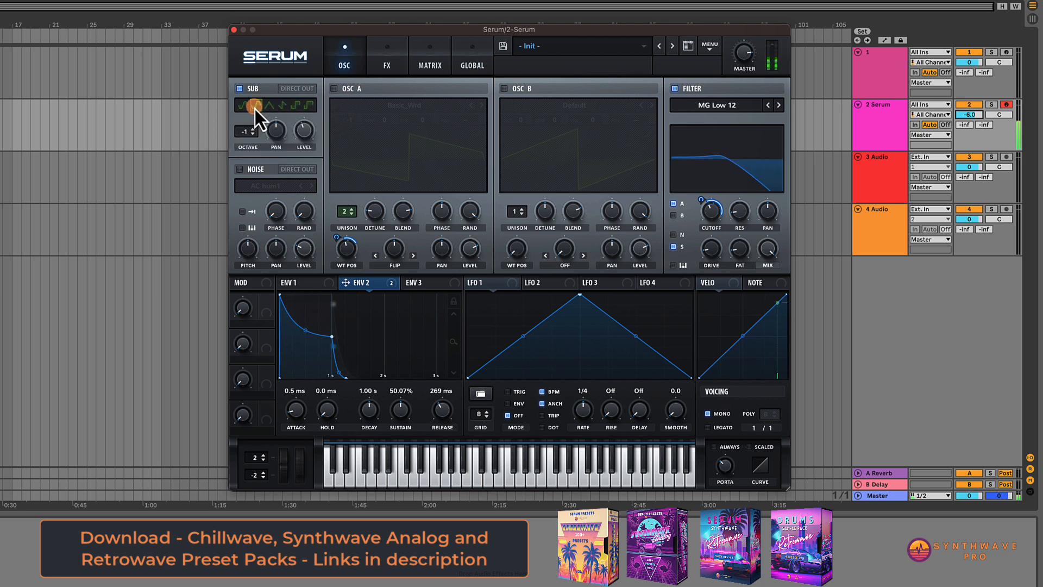
click(334, 88)
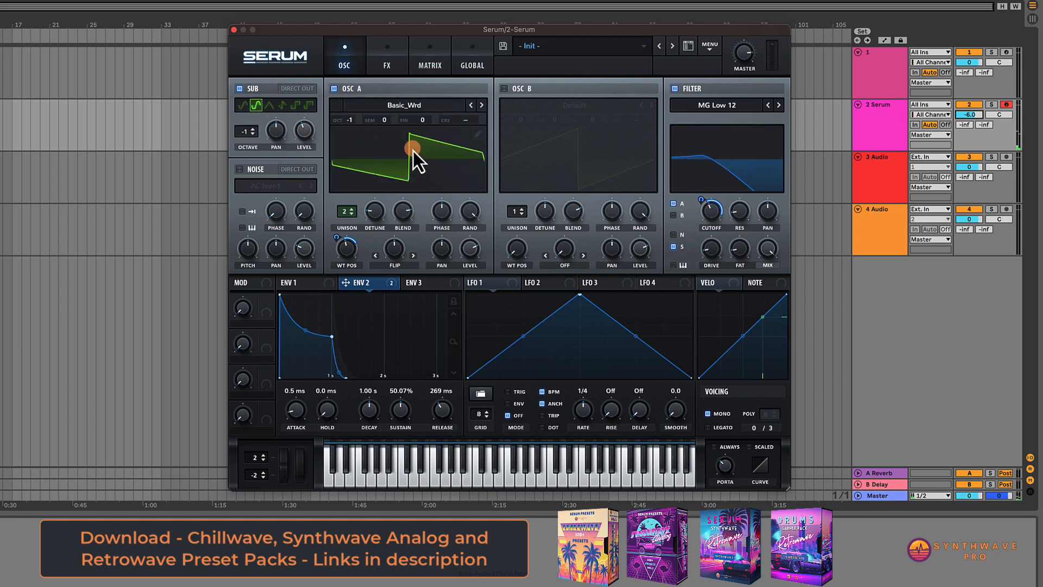
- Compare the patch with and without the sub oscillator, leaving the sub enabled
click(239, 91)
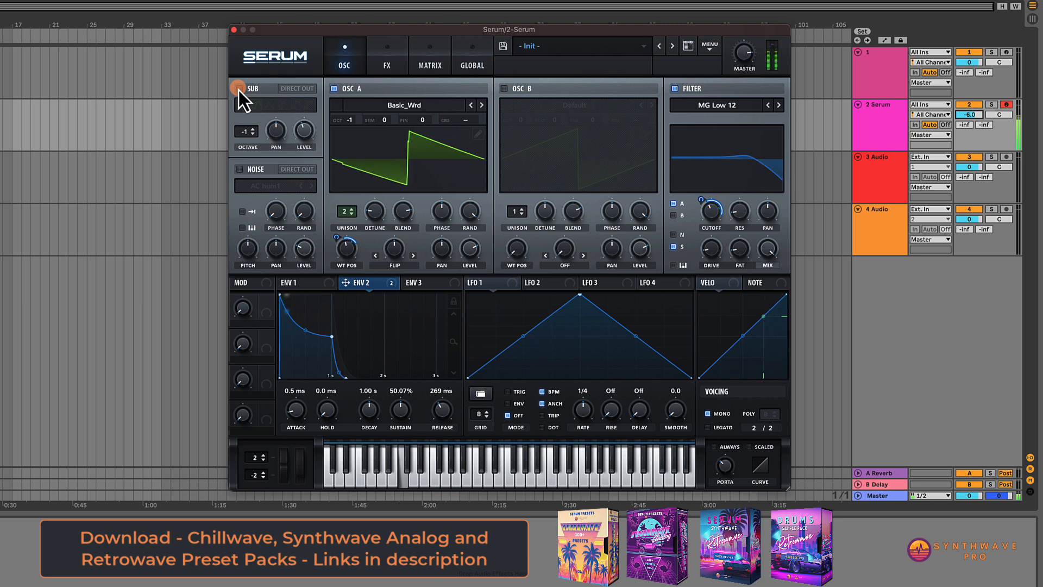
click(239, 89)
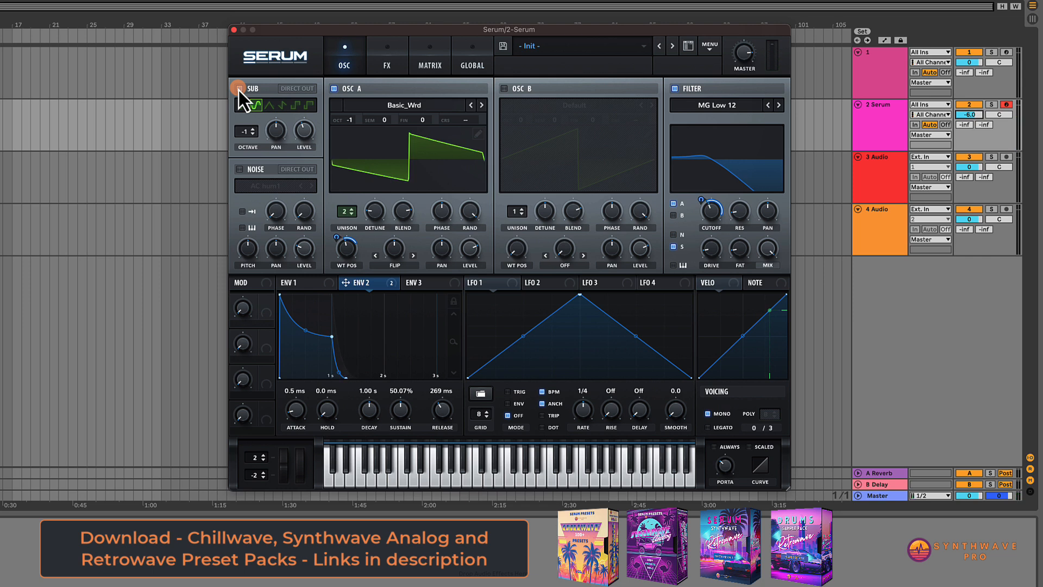
click(239, 88)
- Adjust oscillator A's Flip warp amount slightly and assign LFO 1 to it
mouse_move(387, 247)
mouse_down()
mouse_move(400, 269)
mouse_move(399, 230)
mouse_move(402, 272)
mouse_move(398, 250)
mouse_up()
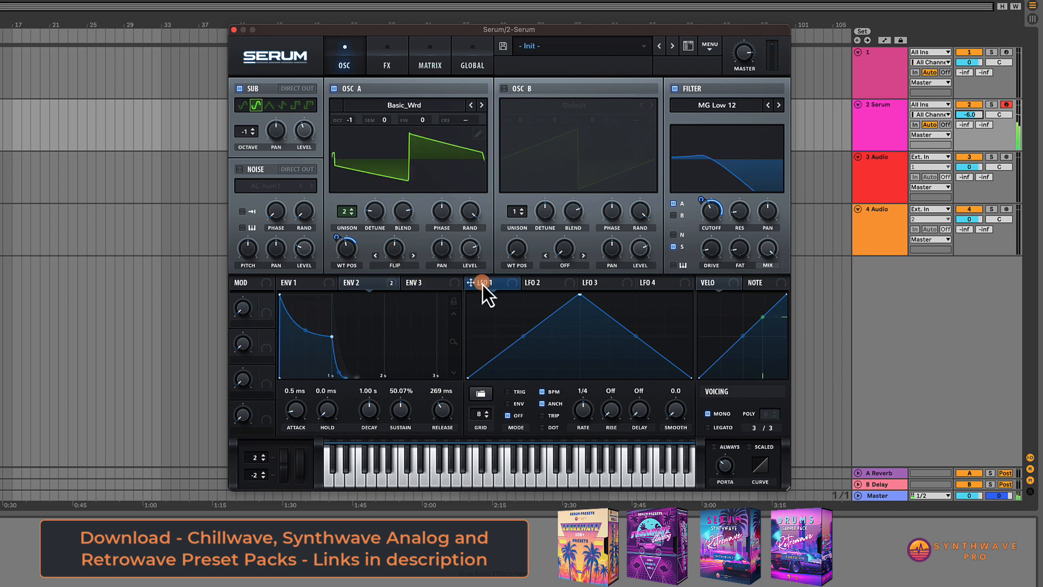
drag(476, 284, 390, 251)
mouse_move(468, 286)
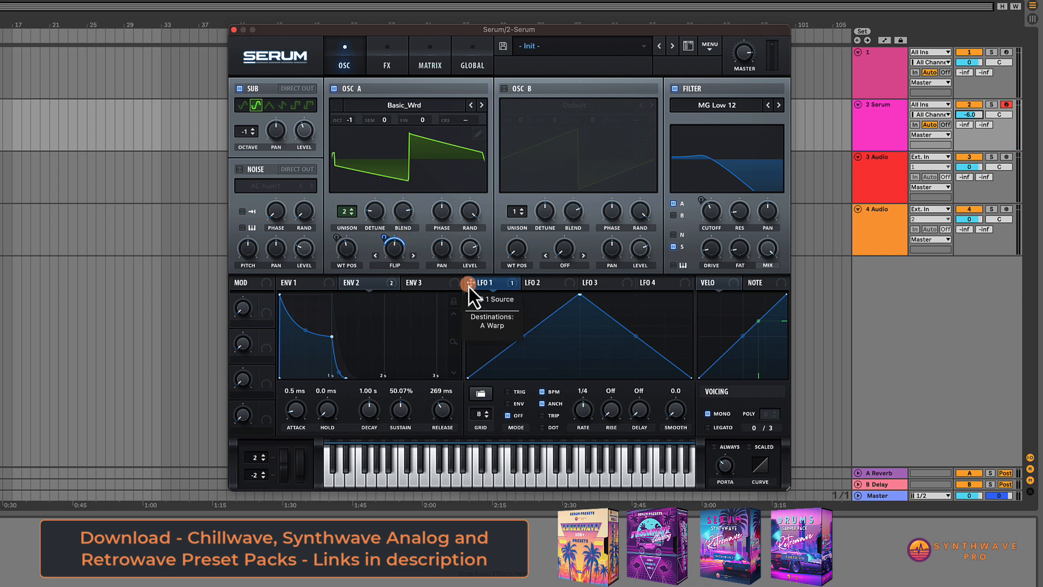
- Turn off LFO 1's BPM sync and slow its rate to 0.04 Hz
click(542, 392)
drag(578, 411, 585, 461)
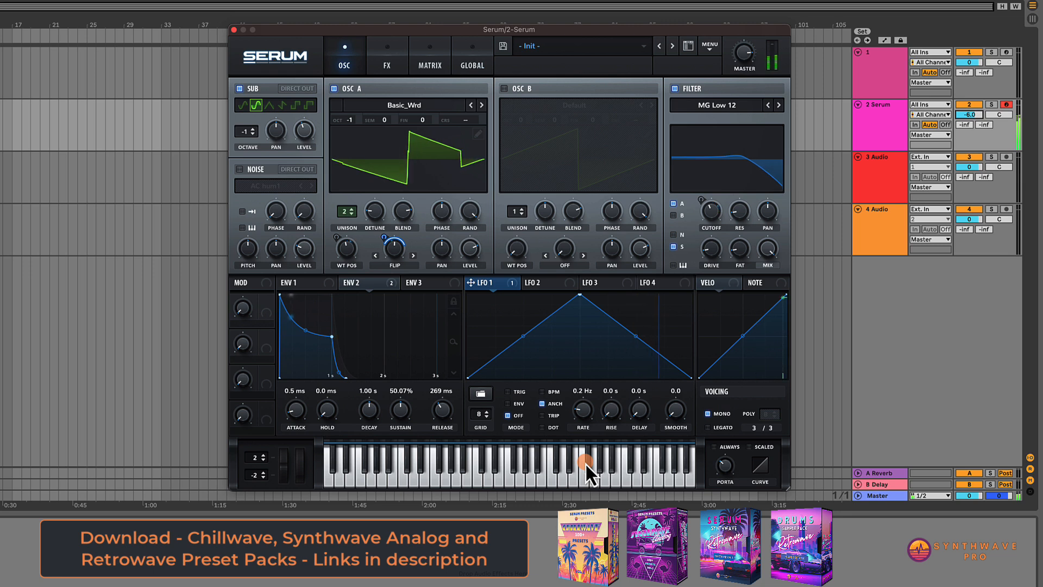
drag(585, 462, 588, 471)
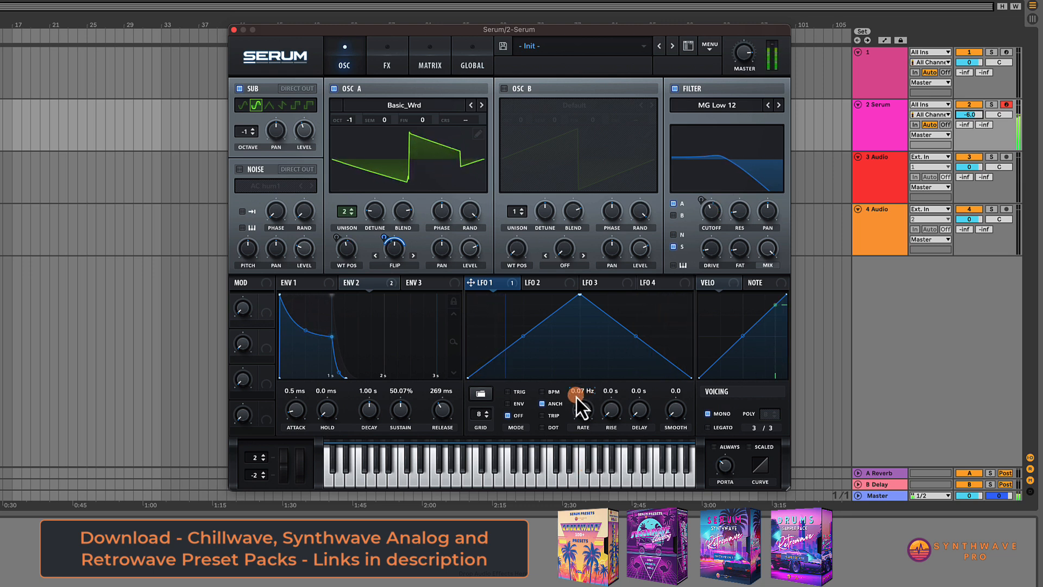
drag(585, 416, 586, 419)
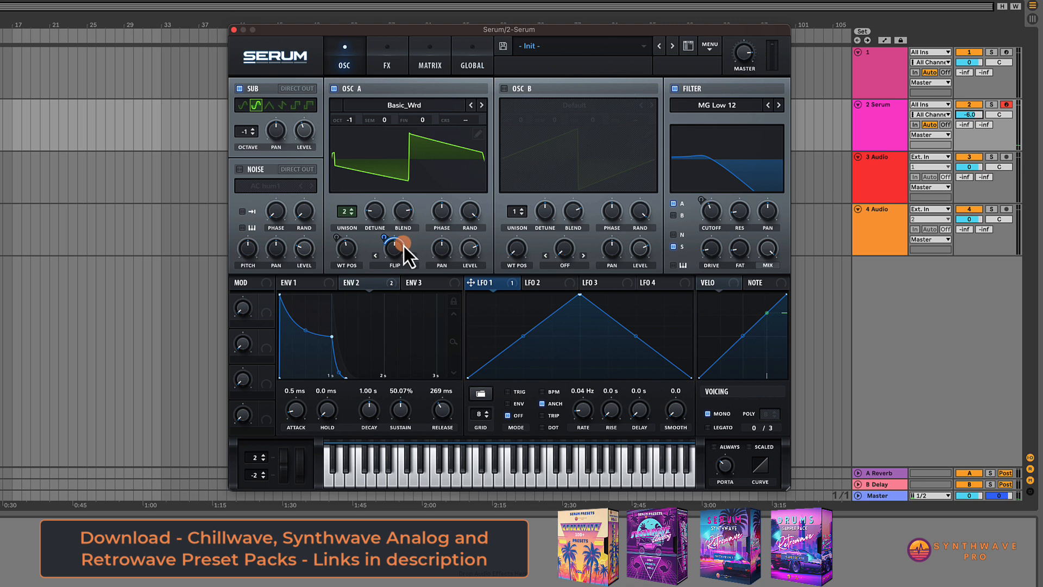
- Reduce LFO 1's modulation depth on the Flip warp and lower the peak of the LFO's triangle shape slightly
drag(385, 235, 387, 254)
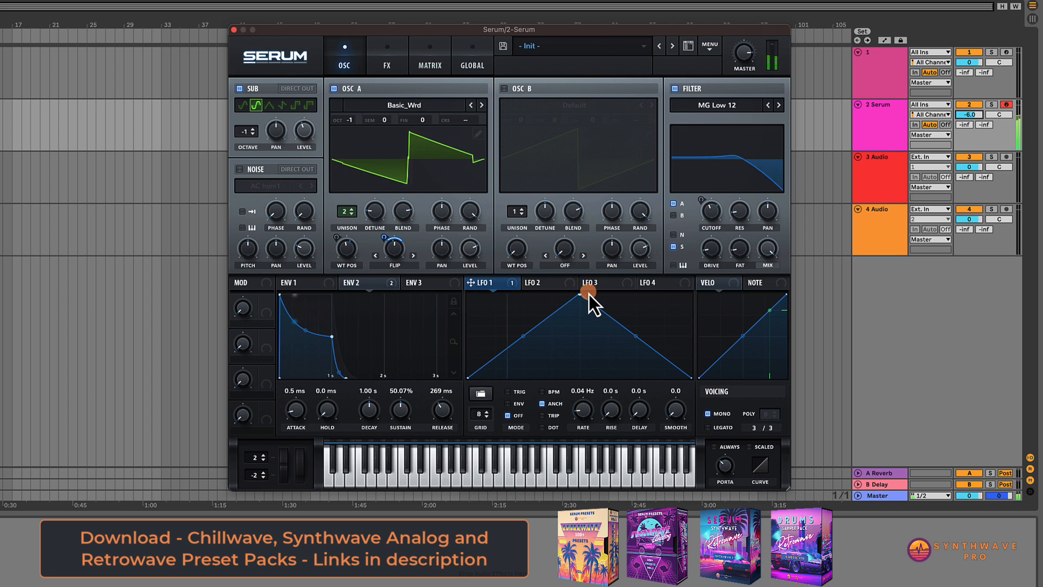
drag(579, 296, 580, 308)
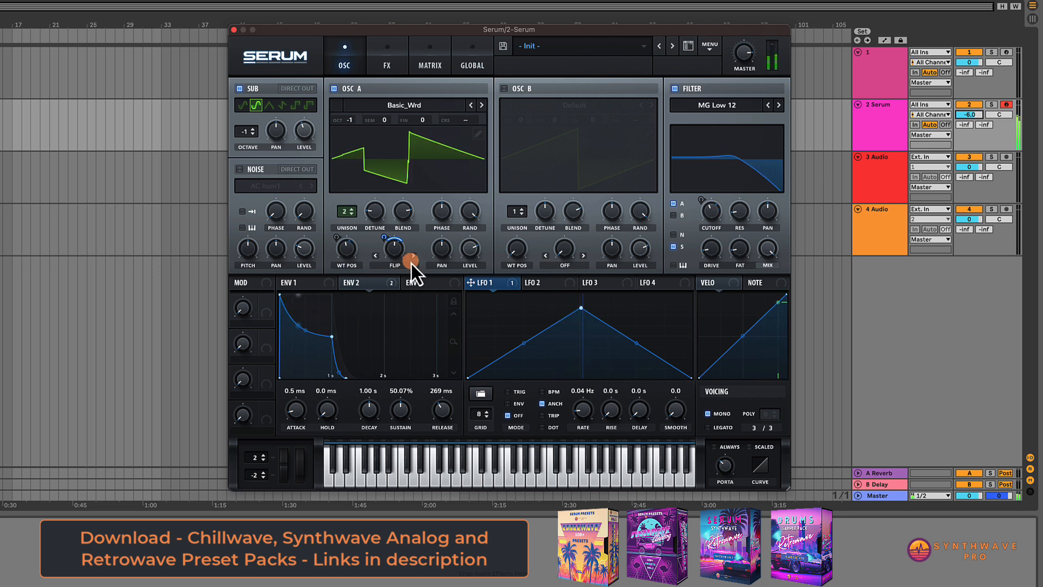
mouse_move(383, 238)
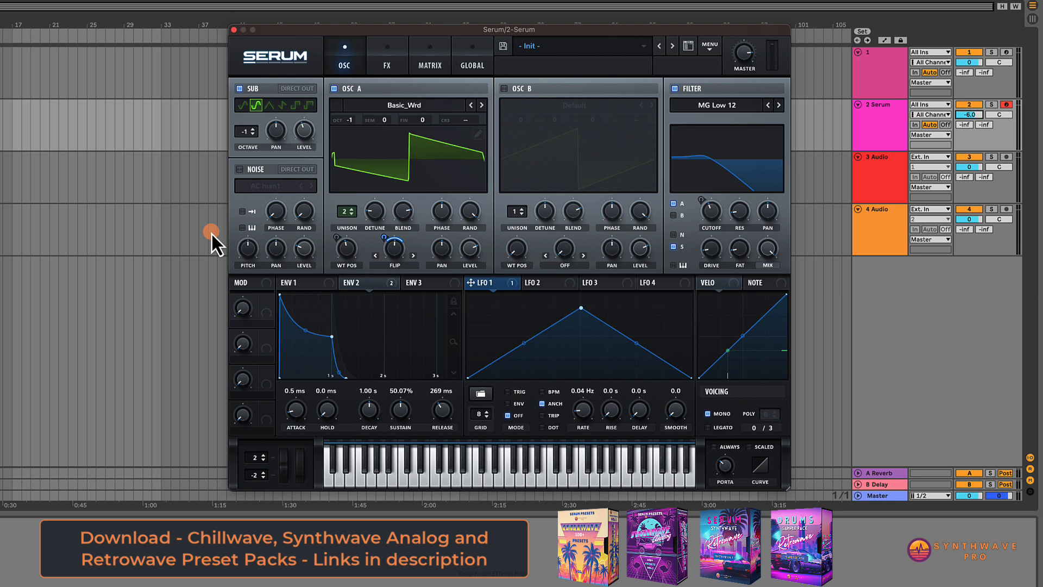
- Enable the AC hum1 noise oscillator, mute the sub and oscillator A, and raise the noise level to 70%
click(239, 170)
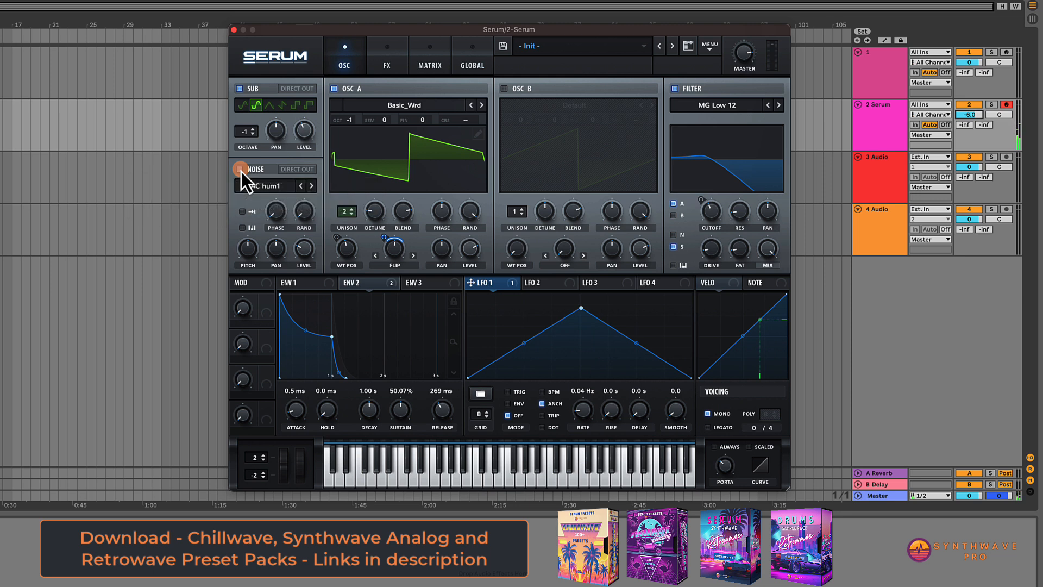
click(242, 89)
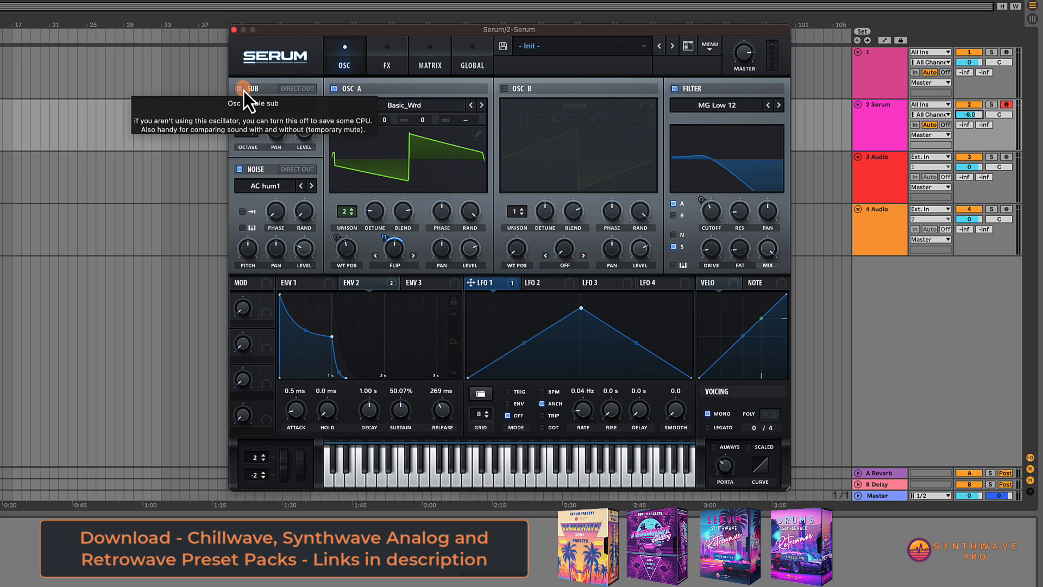
click(334, 89)
drag(304, 250, 312, 197)
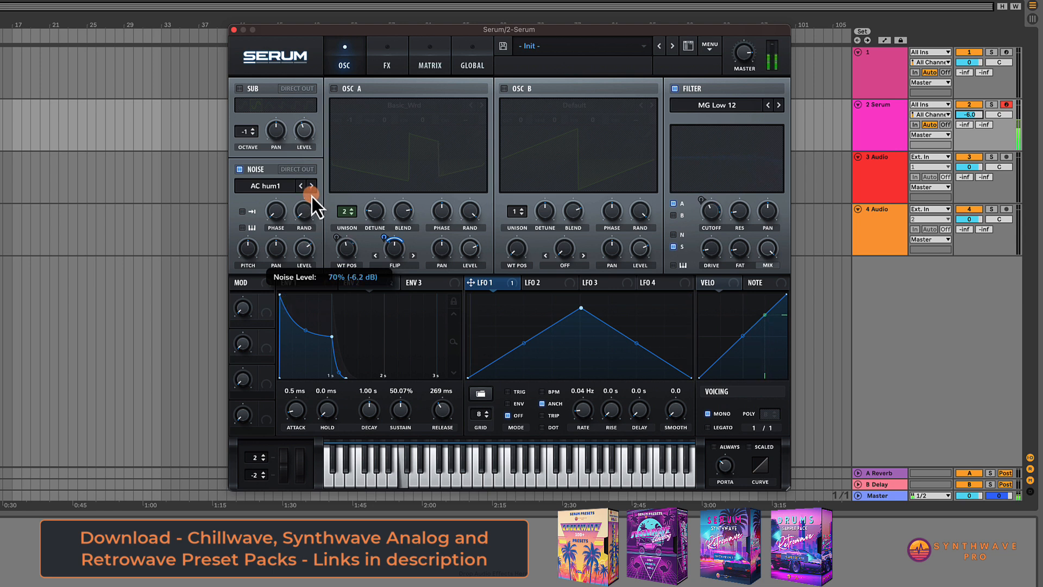
- Assign Env 3 to the noise level and shape the envelope with 0% sustain and a 381 ms decay
click(422, 284)
mouse_move(410, 283)
mouse_down()
mouse_move(326, 245)
mouse_move(302, 252)
mouse_move(240, 157)
mouse_move(302, 304)
mouse_up()
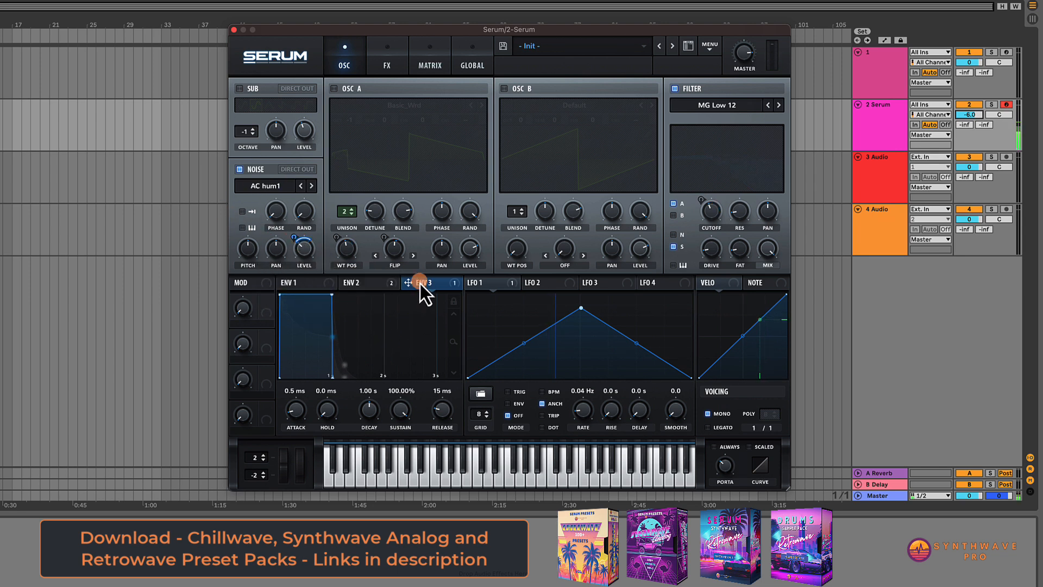
drag(389, 413, 382, 561)
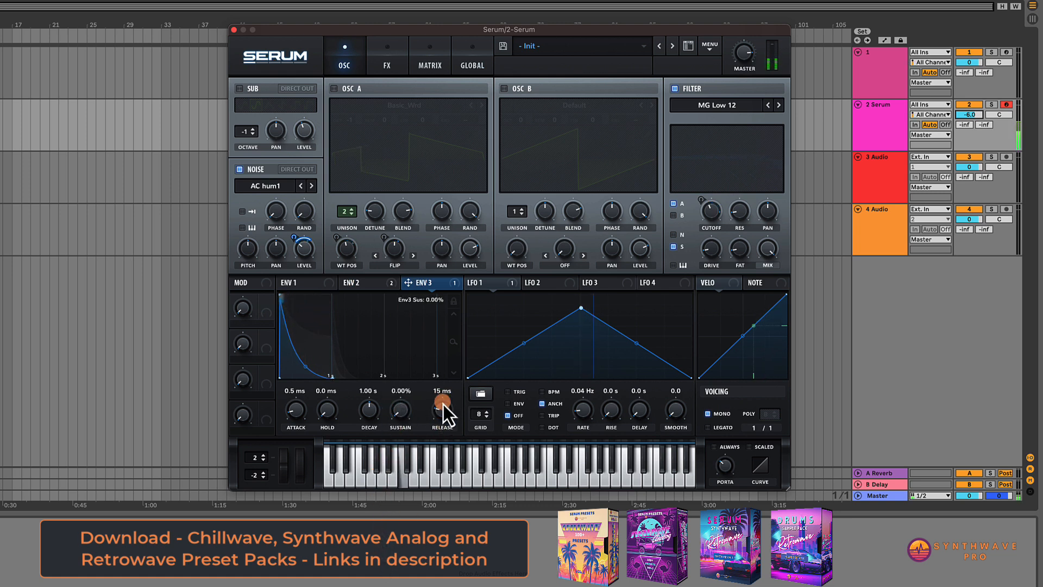
drag(454, 338, 458, 389)
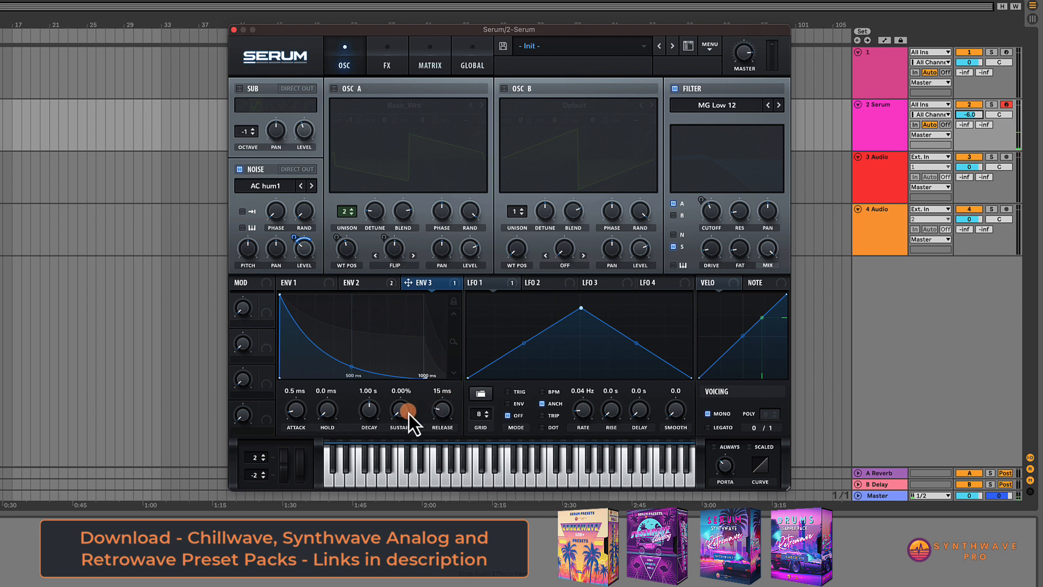
mouse_move(370, 414)
mouse_down()
mouse_move(370, 437)
mouse_move(369, 425)
mouse_up()
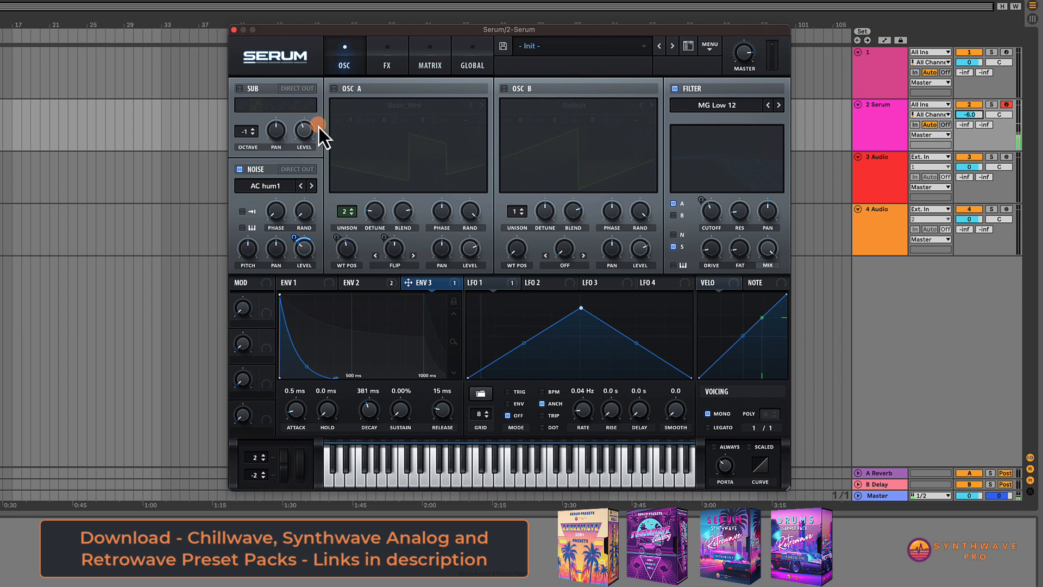
- Turn the sub and oscillator A back on and route the noise oscillator through the filter
click(240, 89)
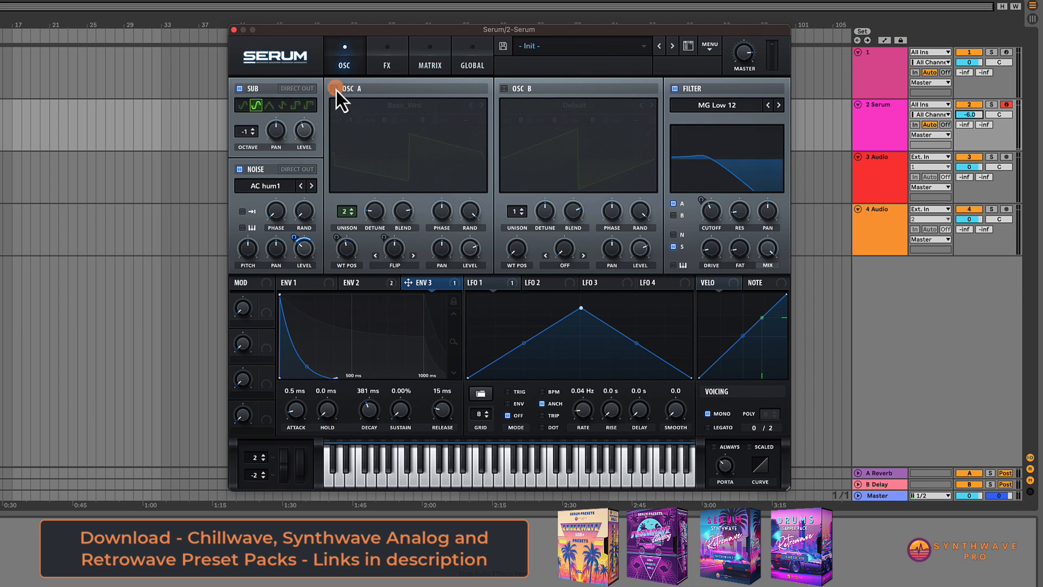
click(335, 89)
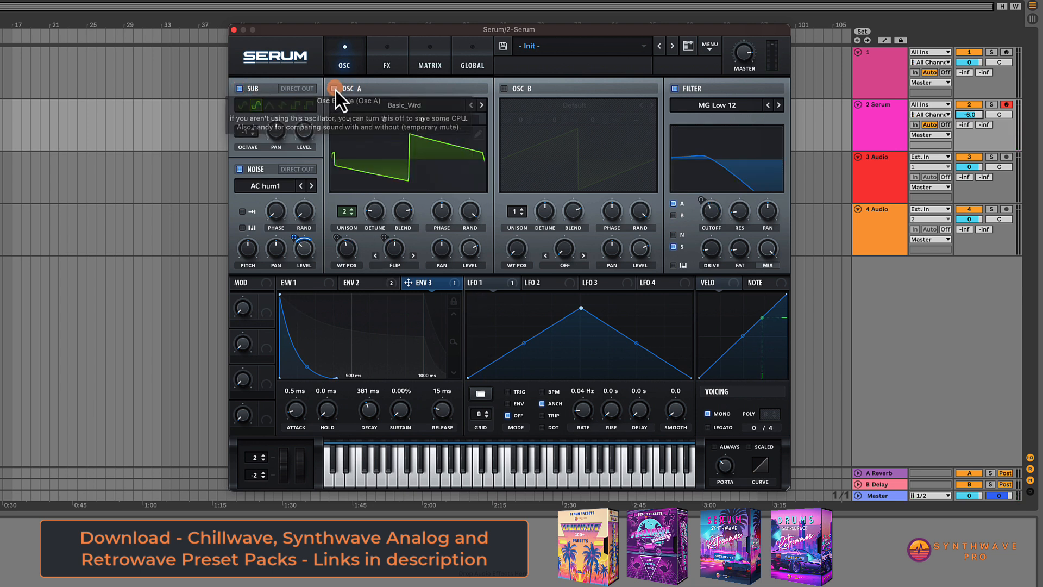
click(675, 238)
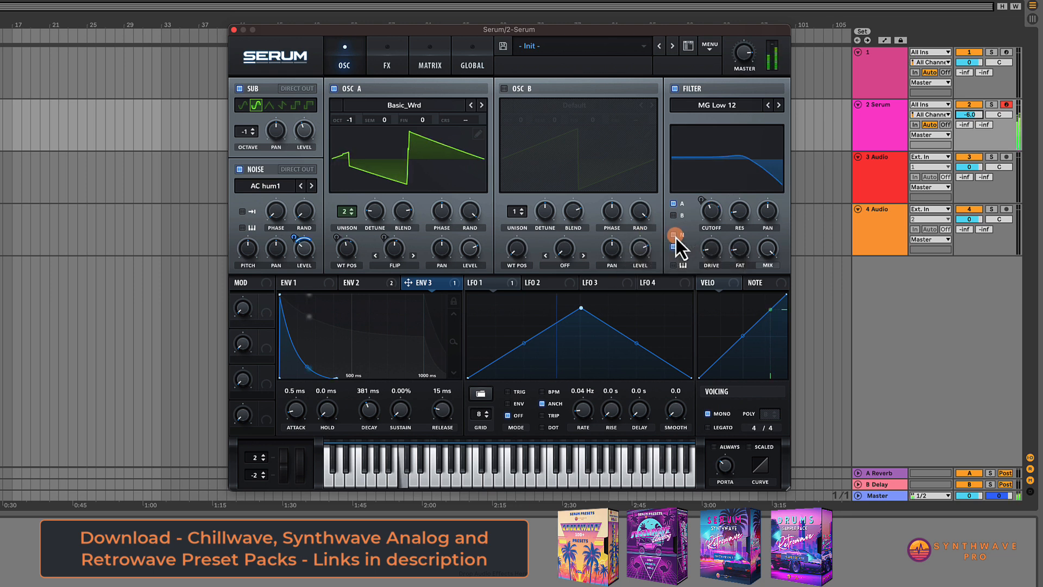
- Balance the noise level at a low setting in the mix, comparing the patch with and without the noise oscillator
mouse_move(302, 255)
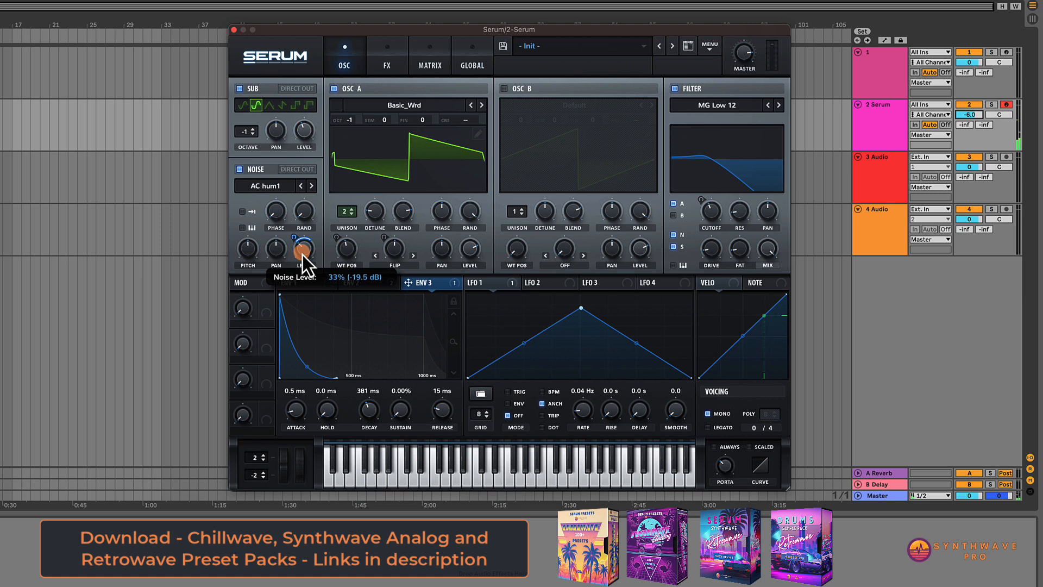
mouse_move(302, 255)
mouse_down()
mouse_move(301, 212)
mouse_move(299, 265)
mouse_move(291, 239)
mouse_move(304, 244)
mouse_up()
click(239, 169)
click(238, 169)
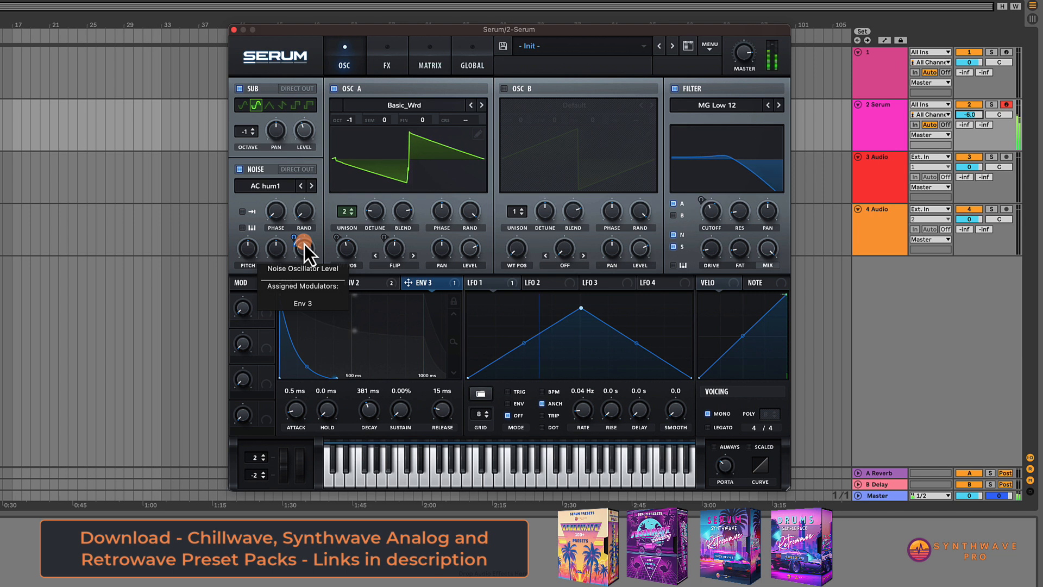
drag(304, 243, 308, 263)
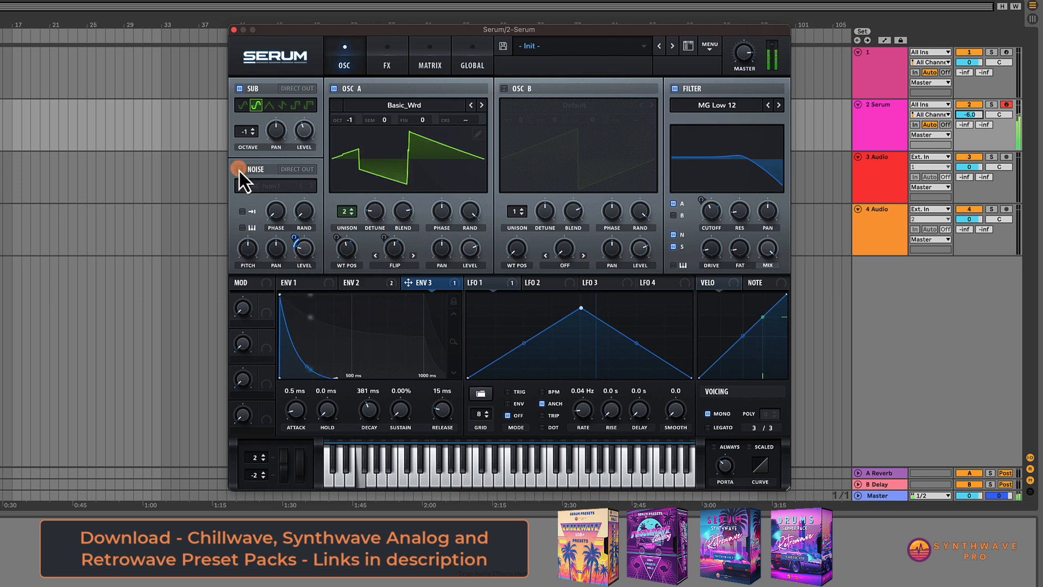
drag(305, 251, 305, 249)
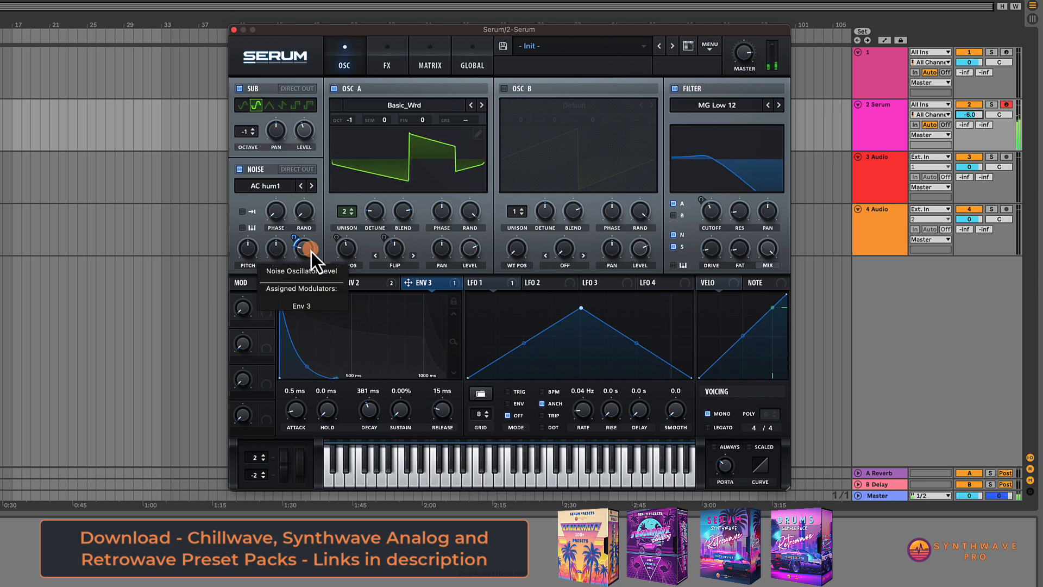
- Set the pitch bend range to 12 semitones up and -12 semitones down
click(264, 457)
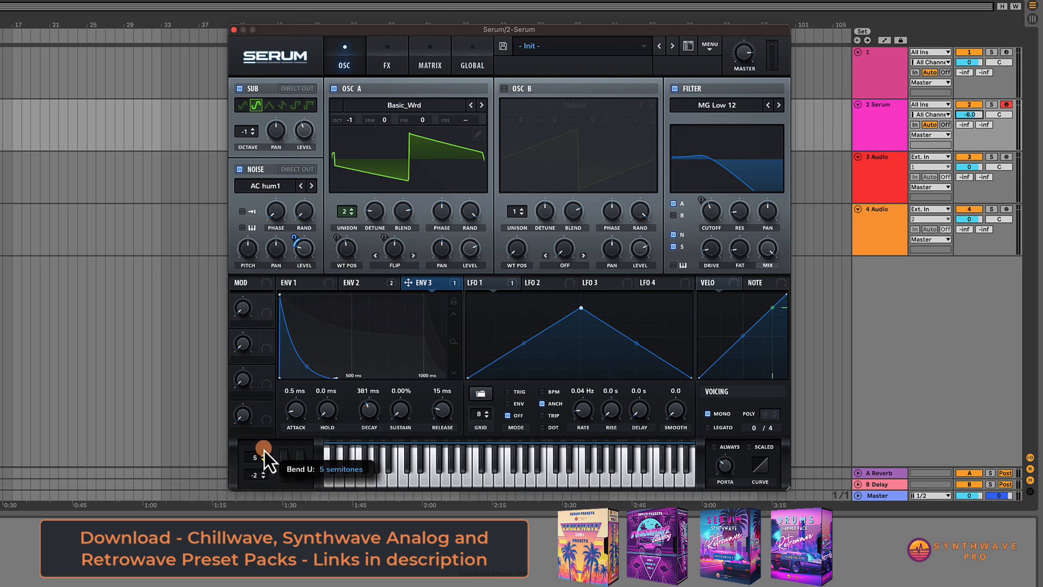
drag(265, 441, 265, 428)
drag(263, 475, 274, 511)
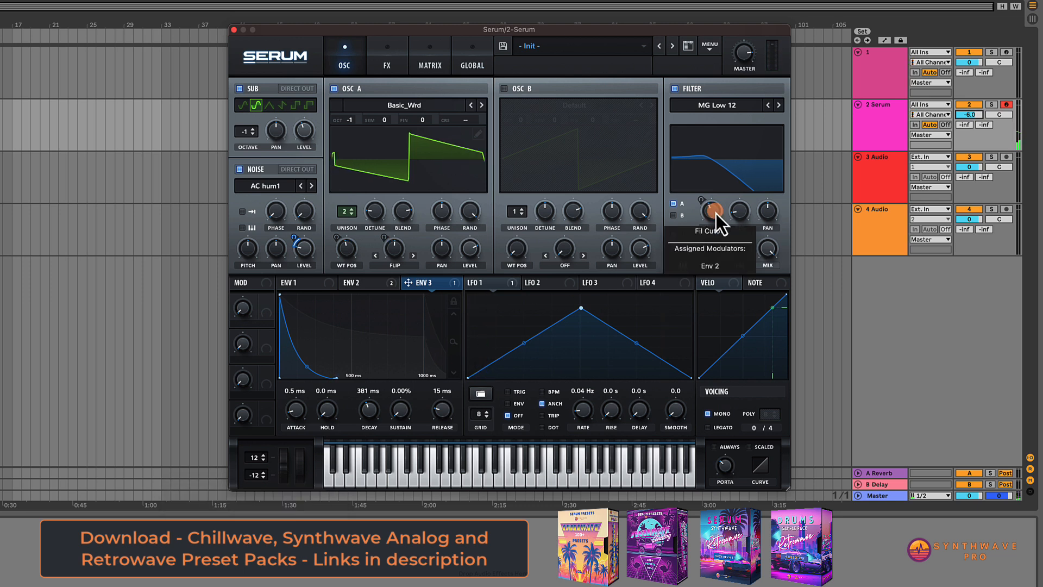
- Lower the filter cutoff slightly
drag(716, 214, 711, 235)
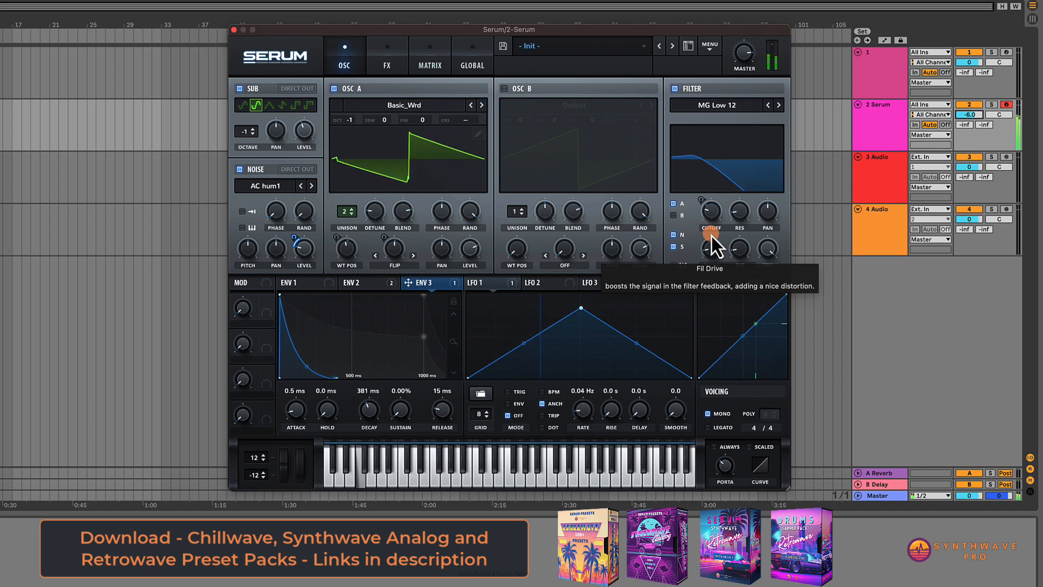
- Enable the EQ effect and place it first in the effects chain
click(394, 67)
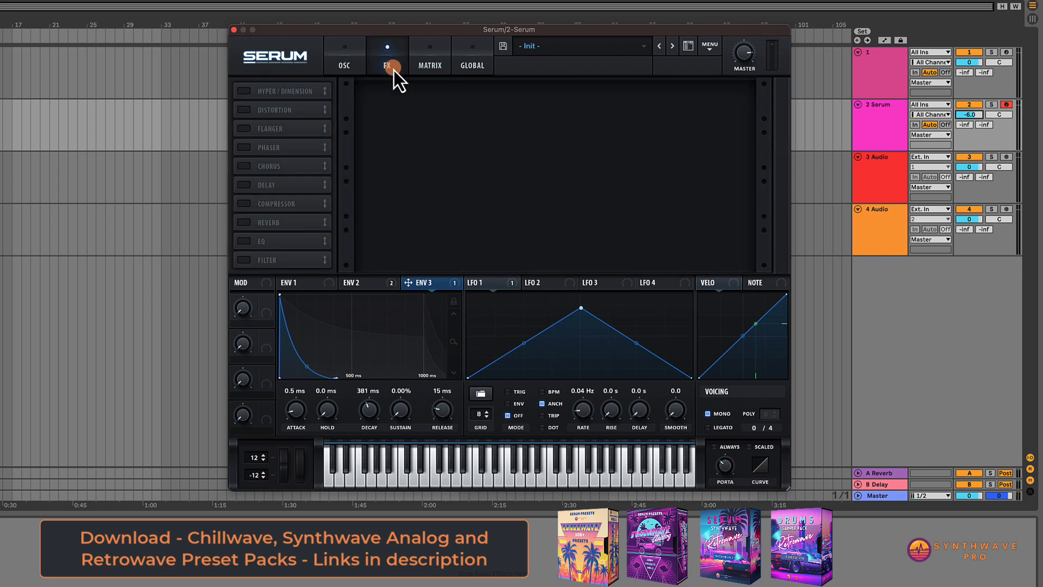
click(243, 240)
drag(267, 239, 291, 89)
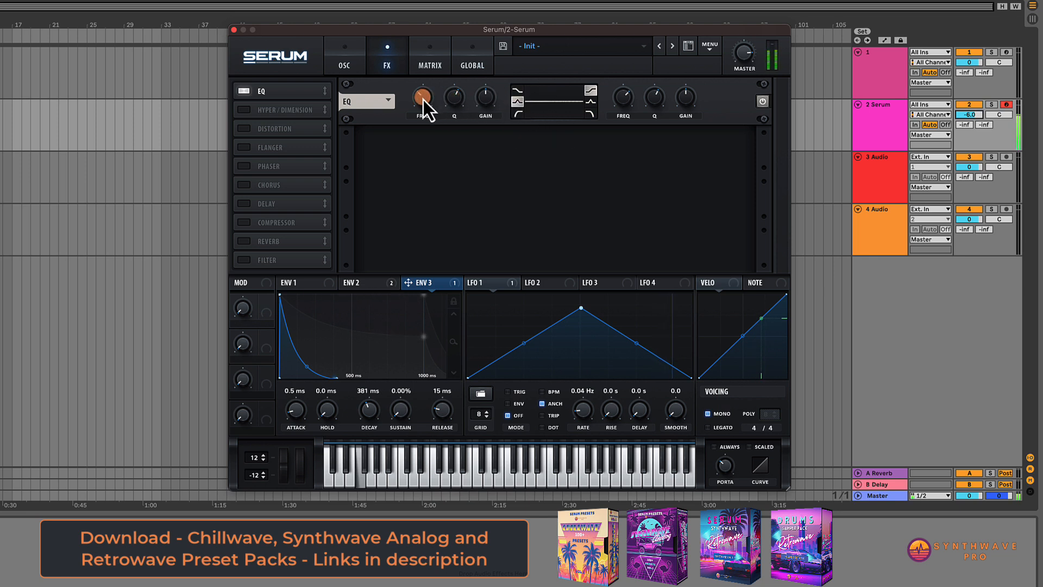
- Boost the EQ's low band by about 3.9 dB and high band by about 5.1 dB, adjusting both band frequencies
mouse_move(422, 99)
drag(486, 99, 490, 89)
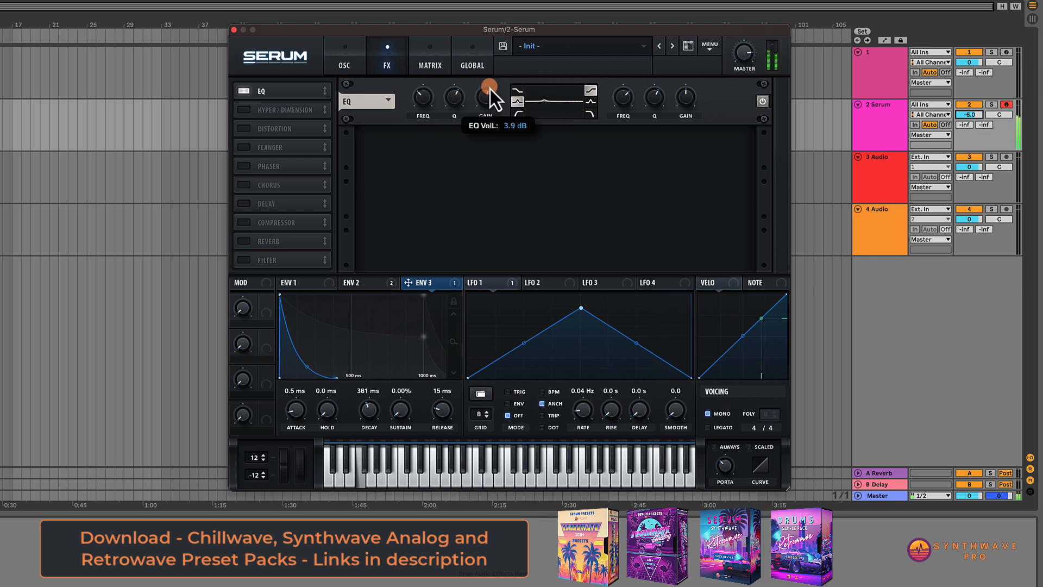
drag(422, 97, 451, 122)
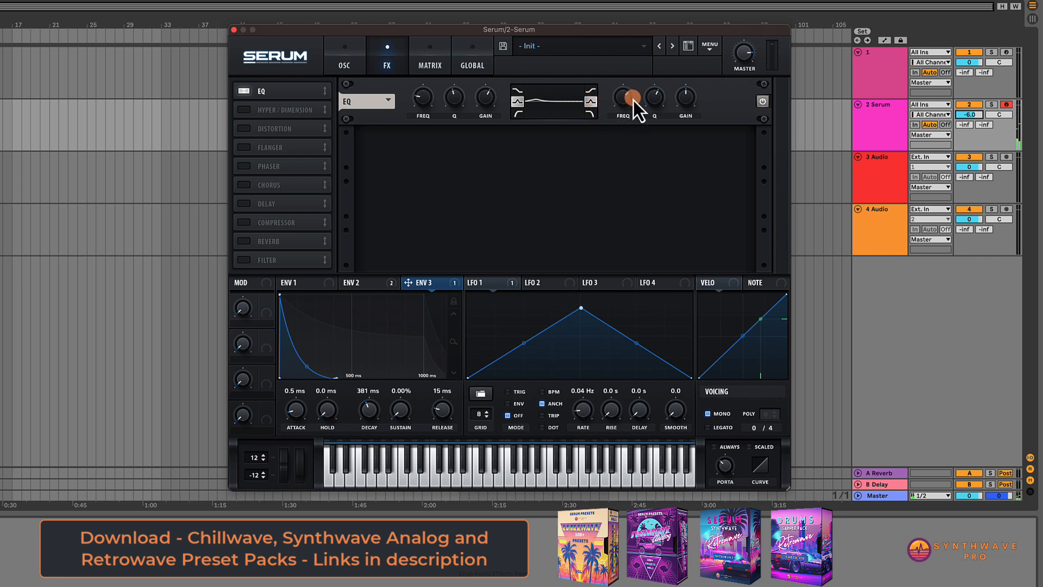
drag(683, 99, 687, 86)
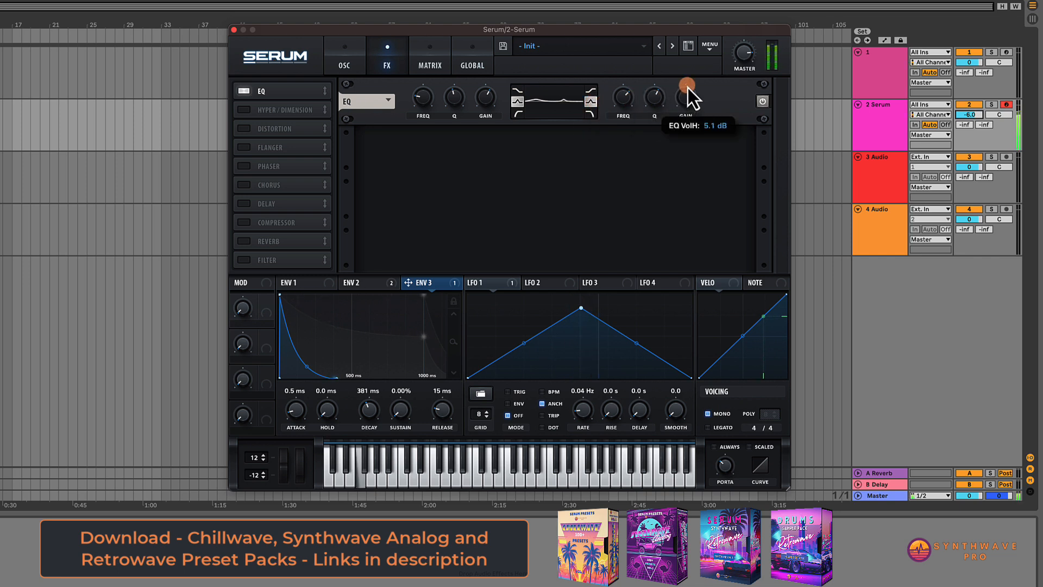
mouse_move(621, 100)
mouse_down()
mouse_move(621, 109)
mouse_move(626, 90)
mouse_move(659, 102)
mouse_move(653, 125)
mouse_move(624, 97)
mouse_up()
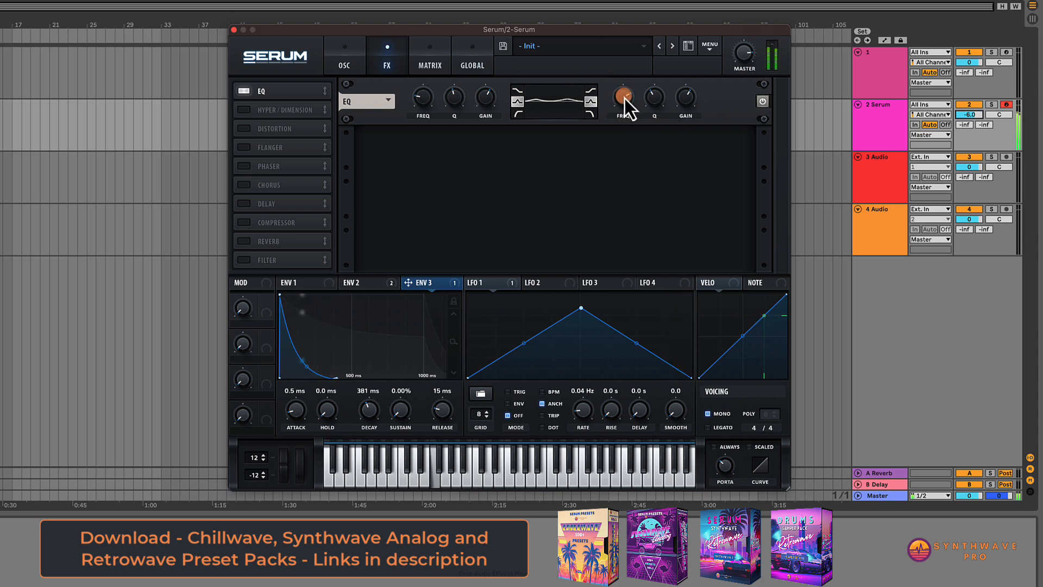
- Compare the patch with the EQ bypassed and active, leaving the EQ on
click(764, 102)
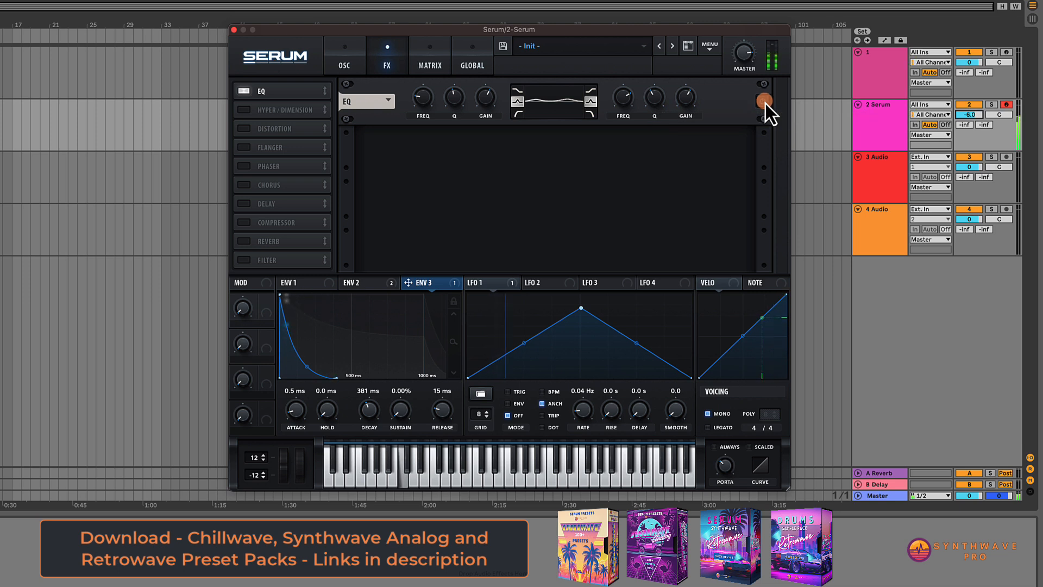
click(765, 102)
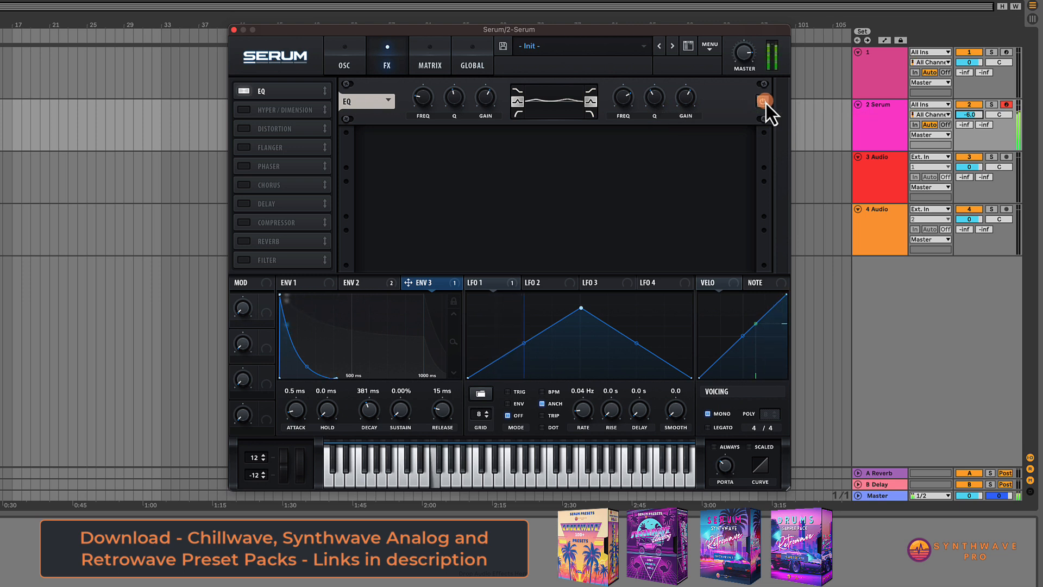
click(766, 102)
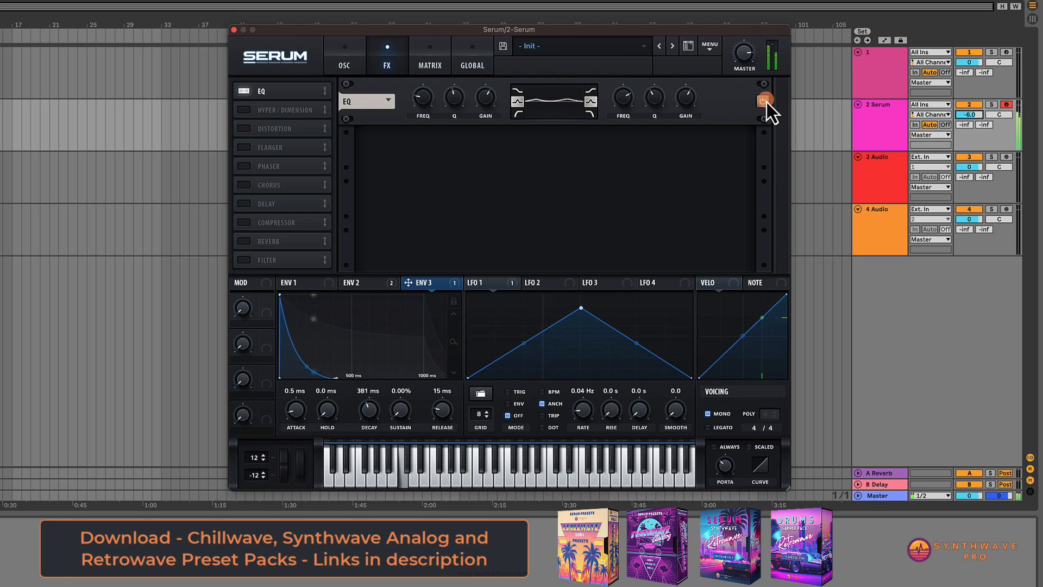
click(768, 103)
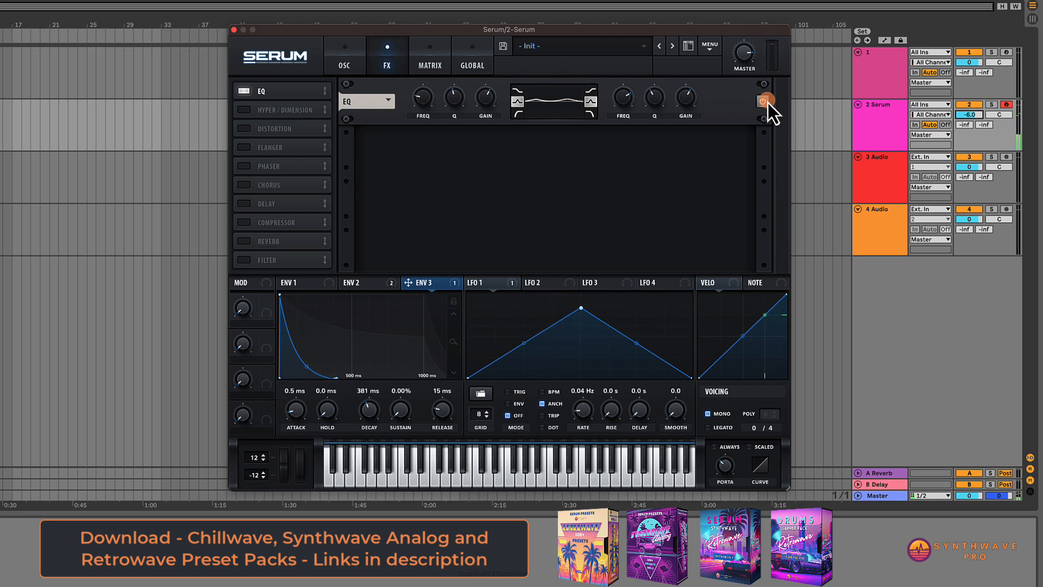
- Enable the Chorus directly after the EQ and assign Env 2 to modulate its mix
click(253, 189)
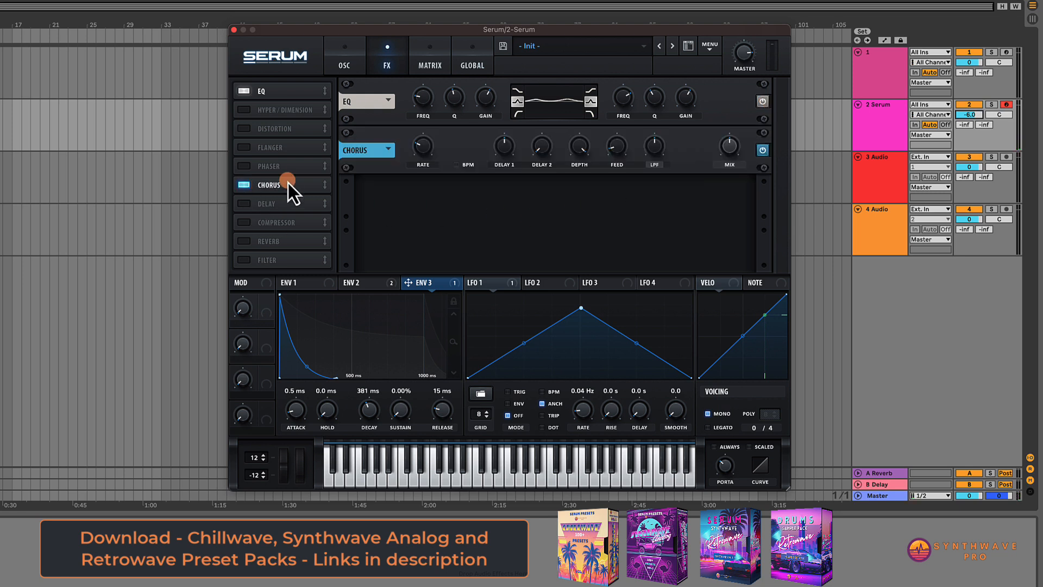
drag(299, 109, 298, 115)
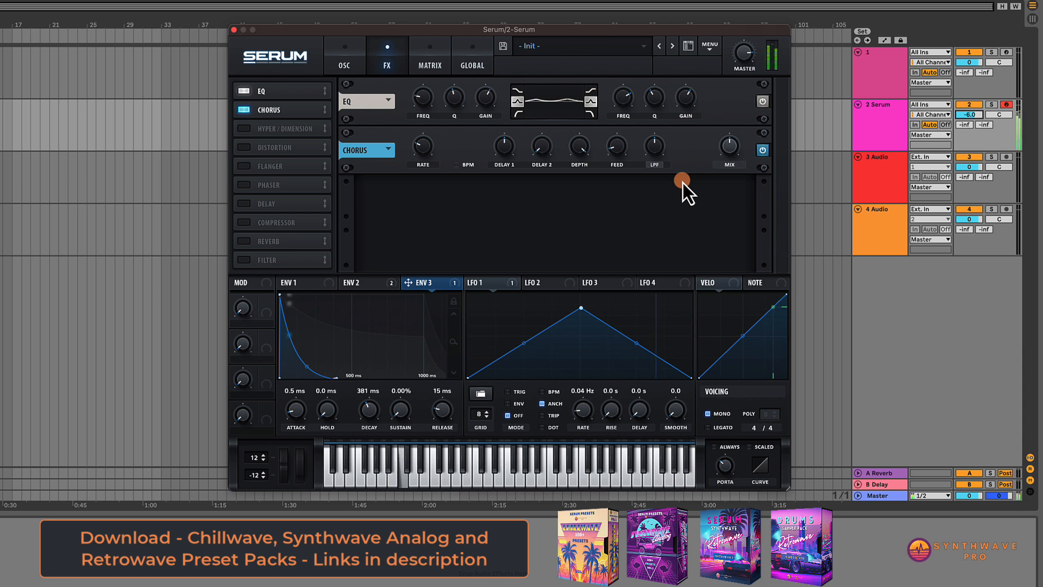
click(367, 282)
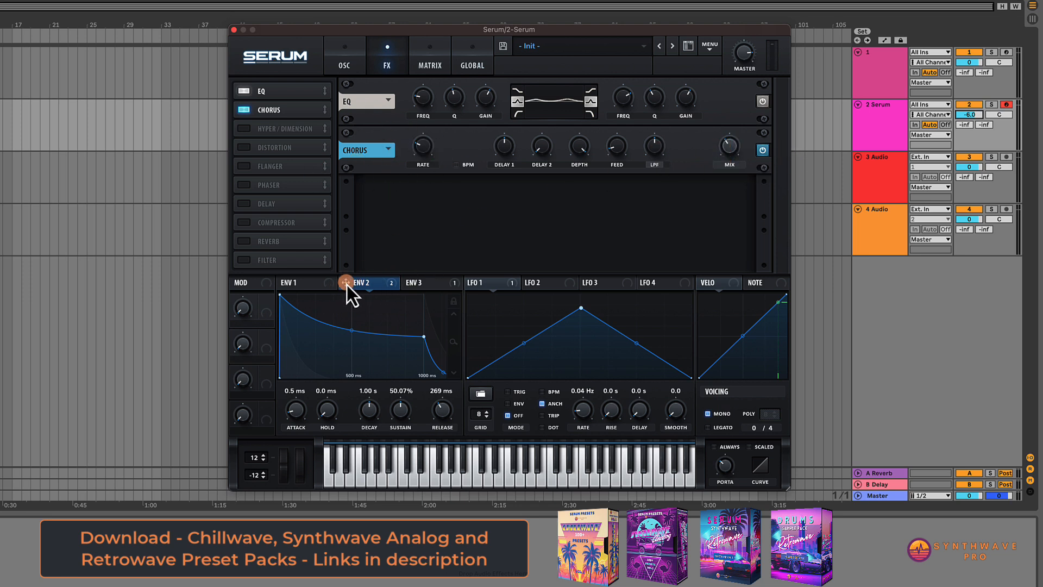
drag(346, 284, 726, 149)
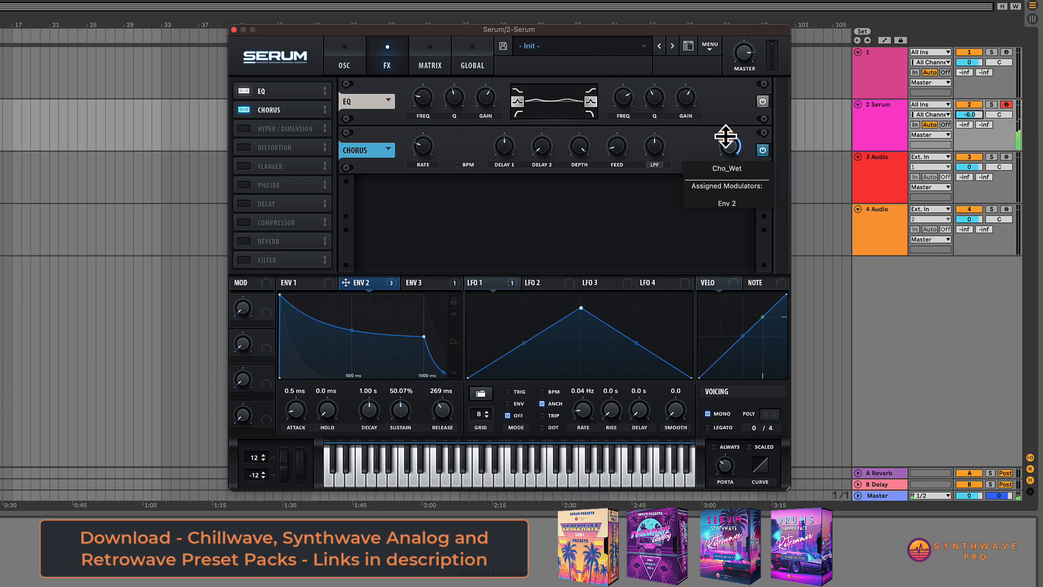
- Balance the chorus mix level against the depth of its Env 2 modulation
mouse_move(719, 134)
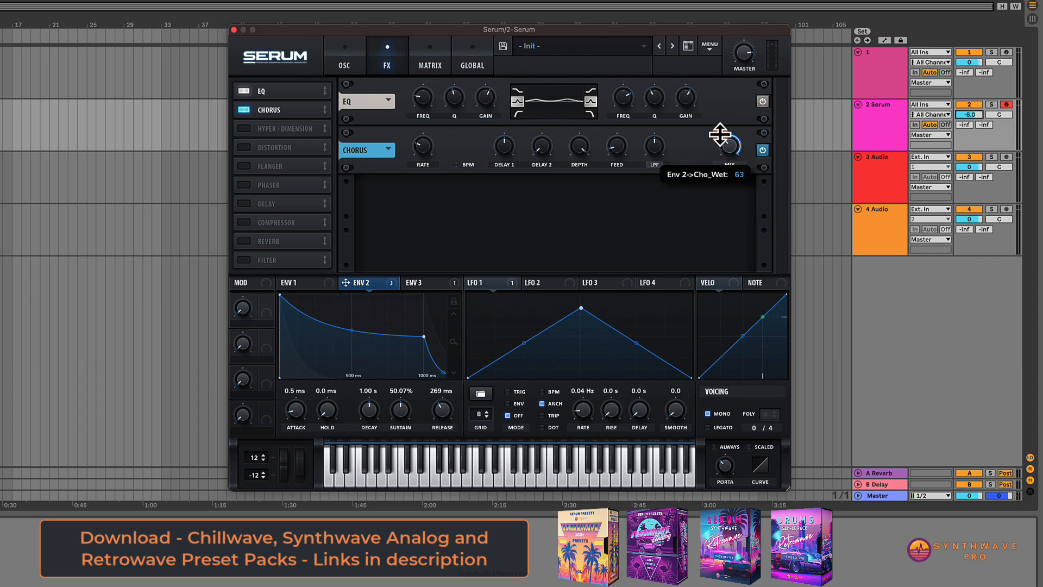
drag(720, 135, 735, 220)
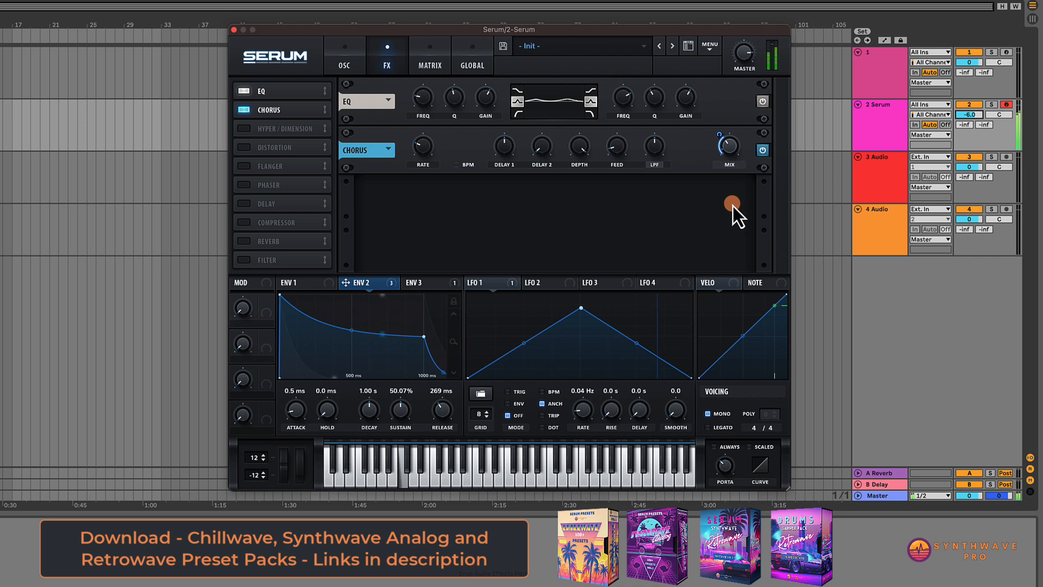
drag(724, 161, 729, 141)
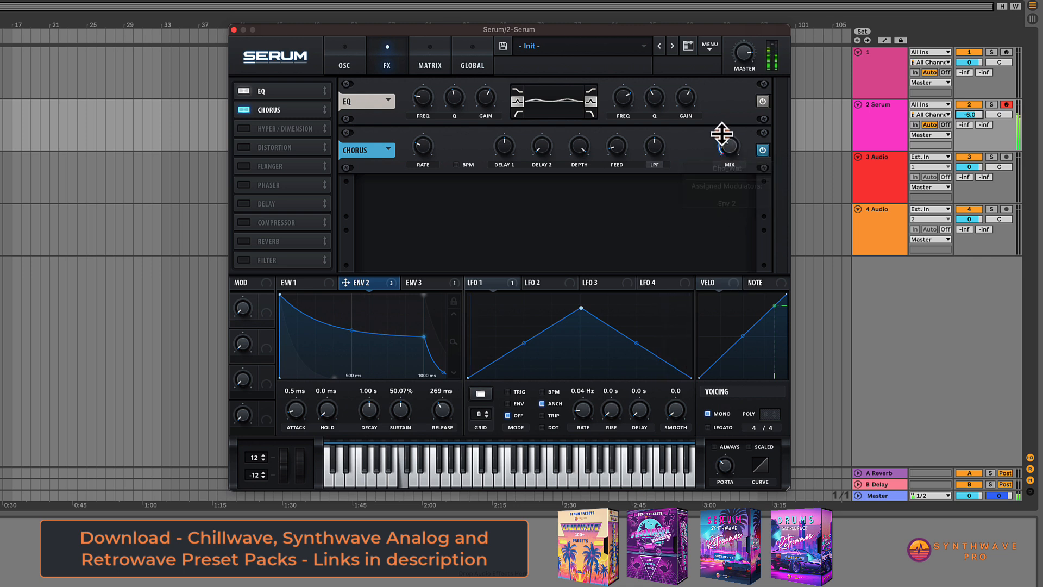
mouse_move(722, 129)
drag(732, 143, 736, 135)
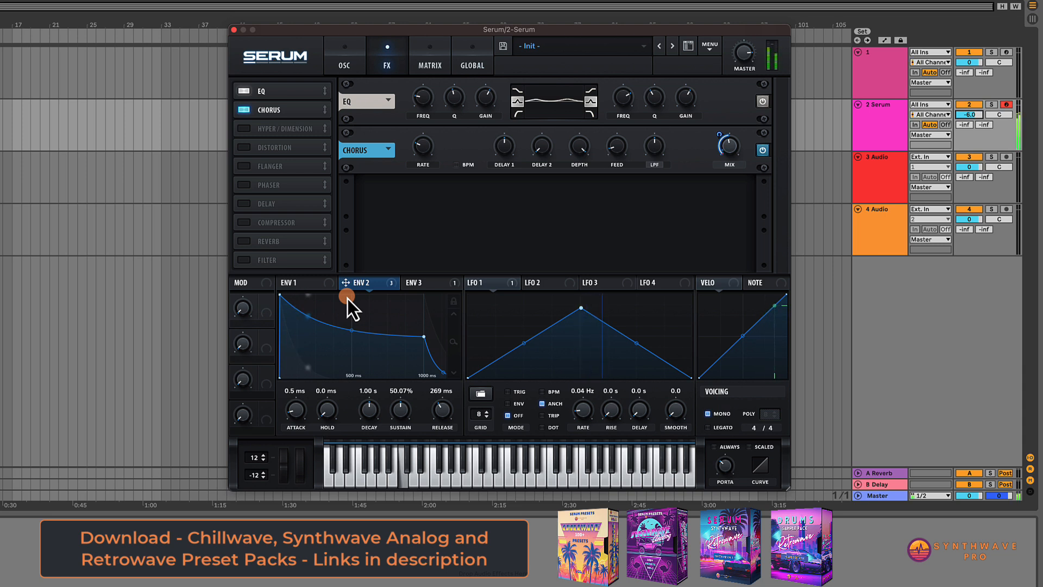
mouse_move(732, 147)
mouse_down()
mouse_move(724, 136)
mouse_move(716, 147)
mouse_up()
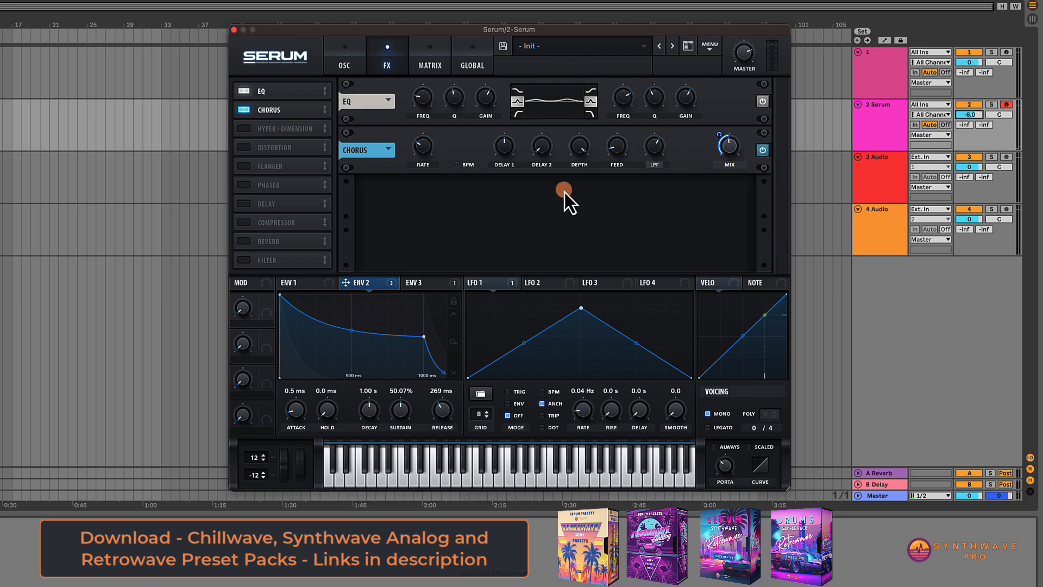
- Enable the Compressor directly after the chorus, raise its gain and adjust its threshold slightly
click(243, 223)
drag(302, 224, 305, 129)
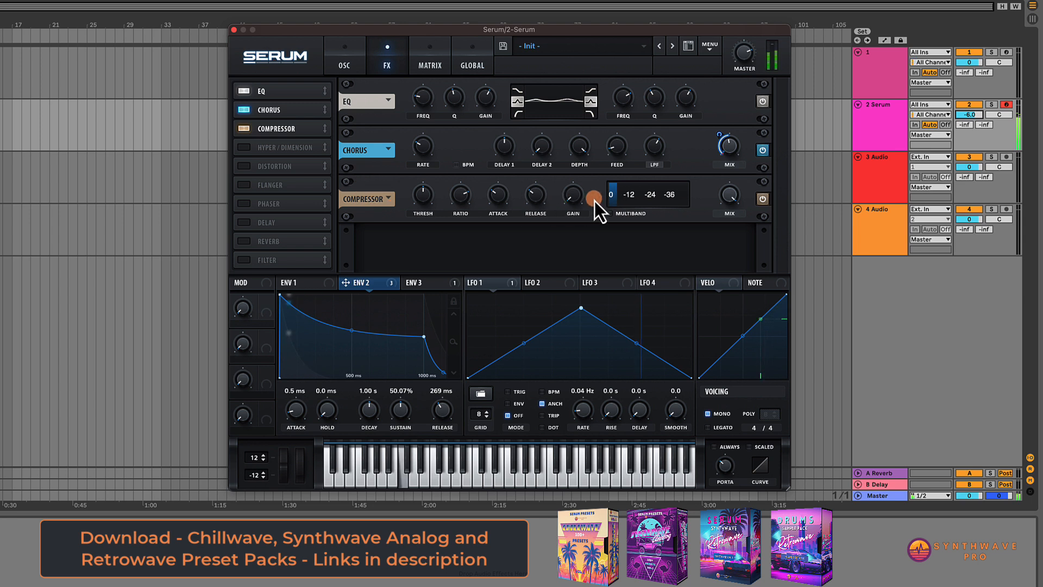
drag(577, 198, 581, 174)
drag(420, 202, 422, 191)
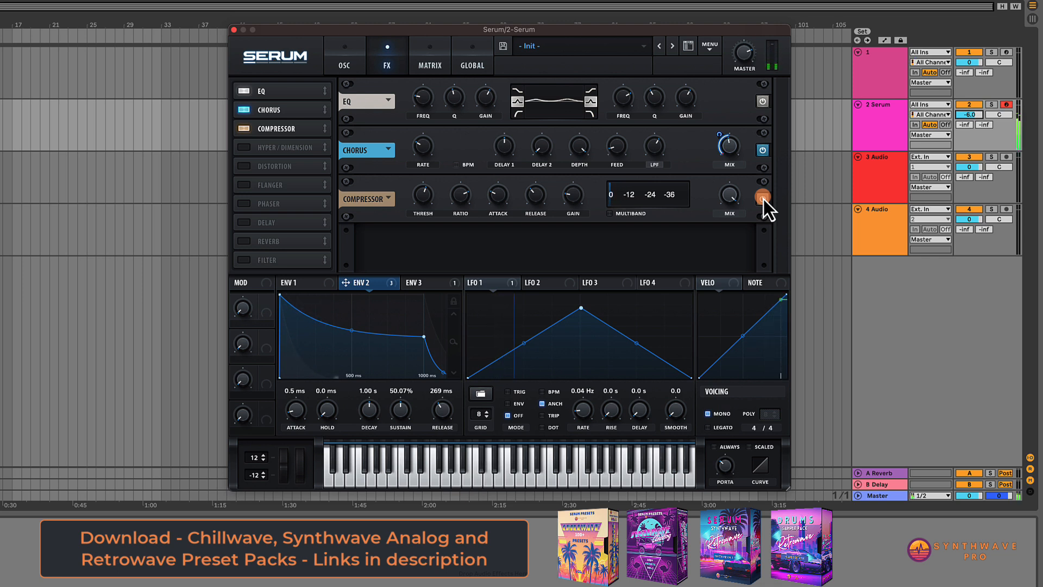
- Turn off mono voicing and enable the Reverb after the compressor, trying Hall before choosing Plate
click(707, 413)
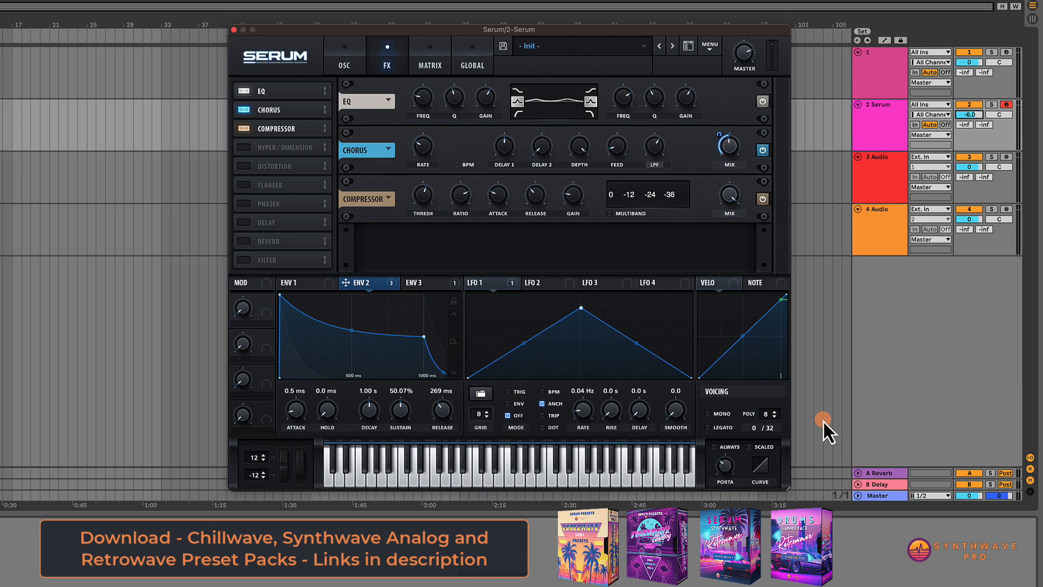
click(242, 239)
click(430, 254)
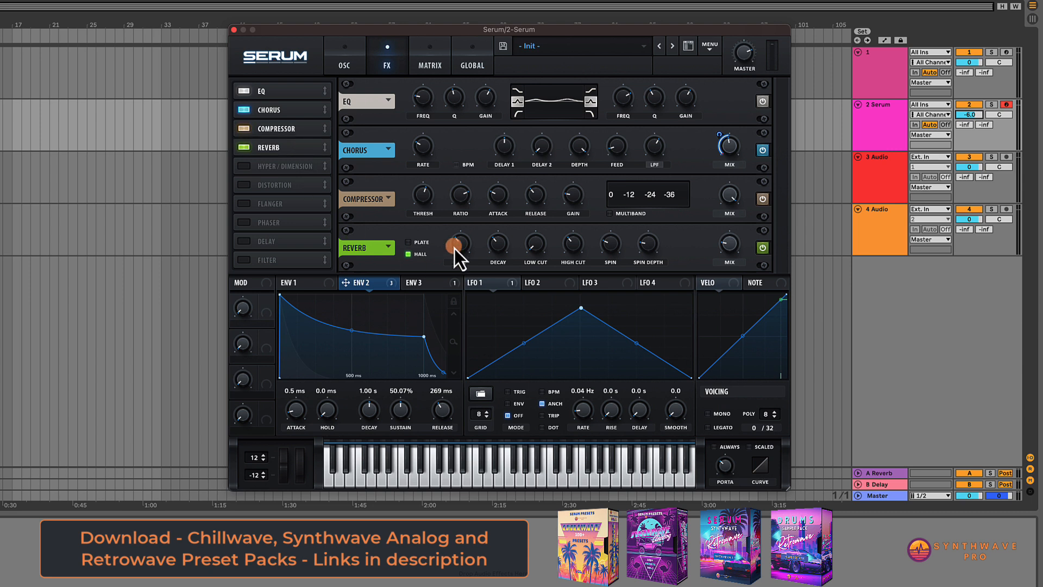
click(412, 242)
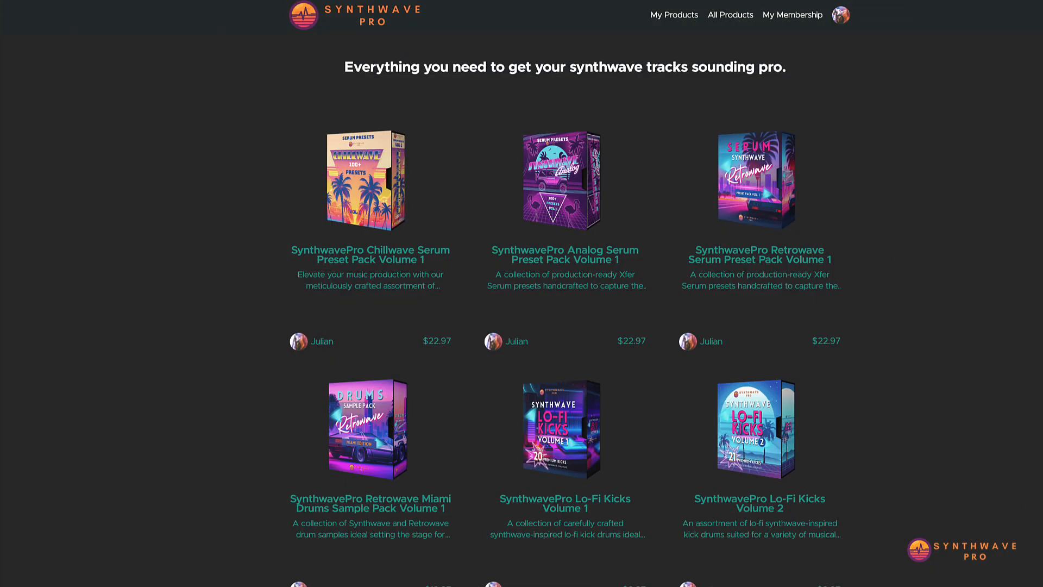
scroll(565, 311, down, 3)
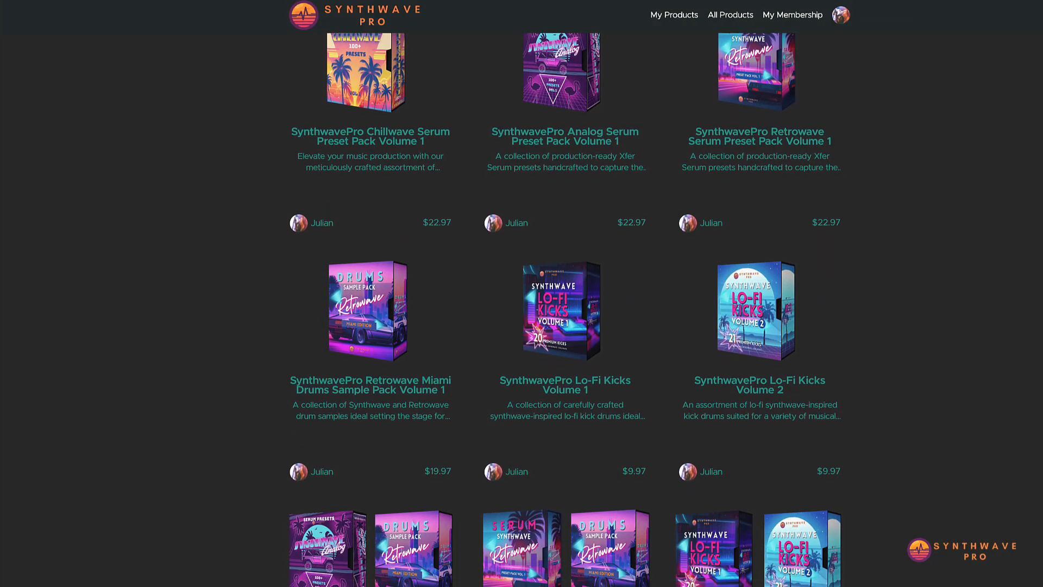
scroll(564, 310, down, 5)
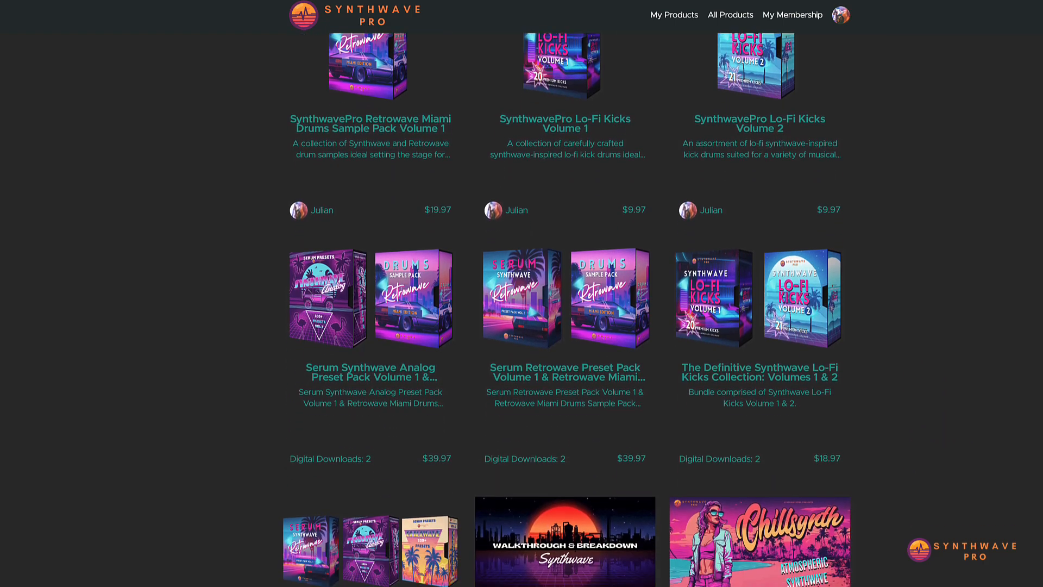
scroll(565, 310, down, 17)
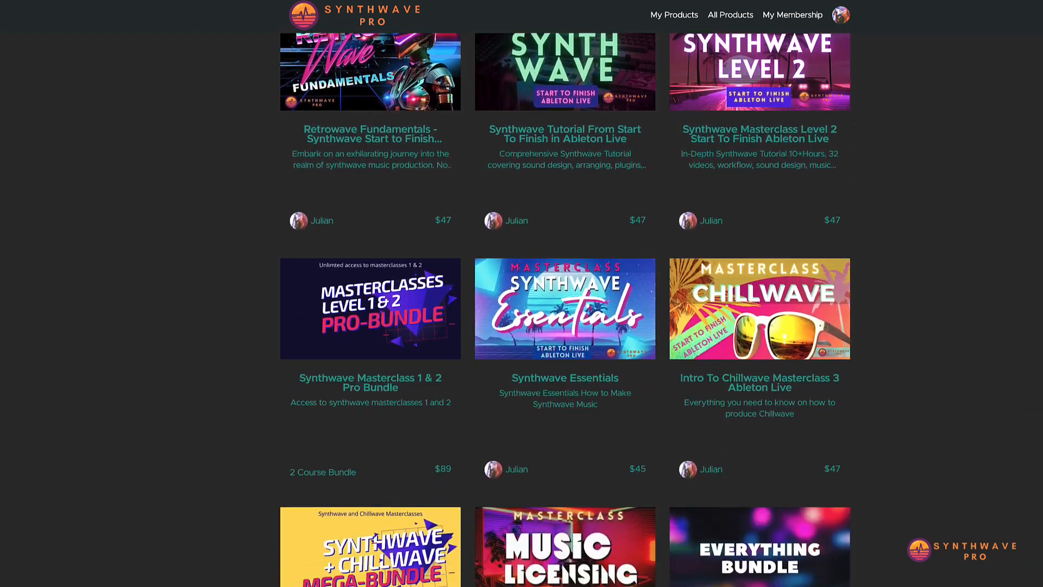
scroll(565, 311, down, 2)
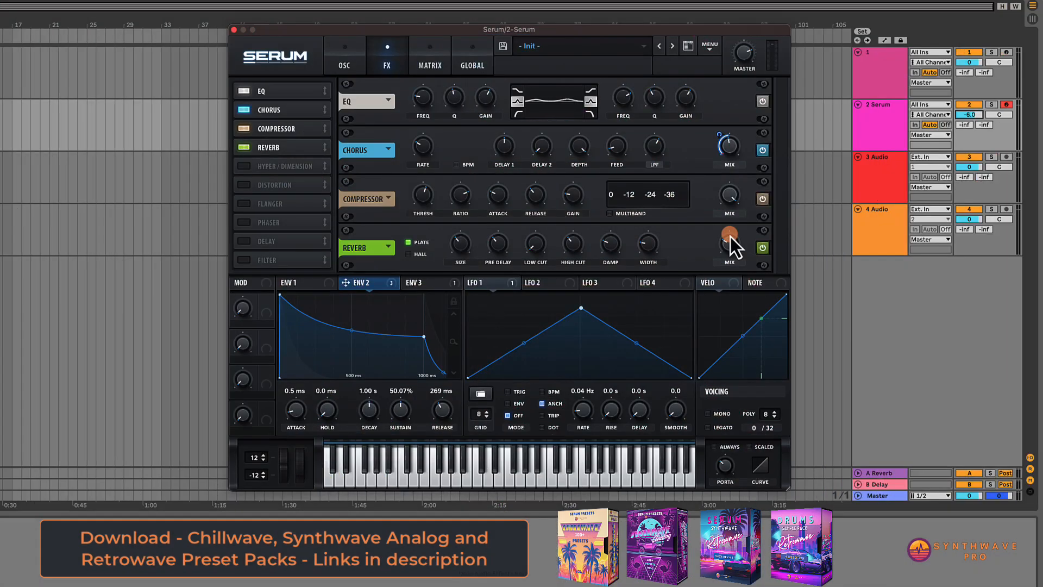